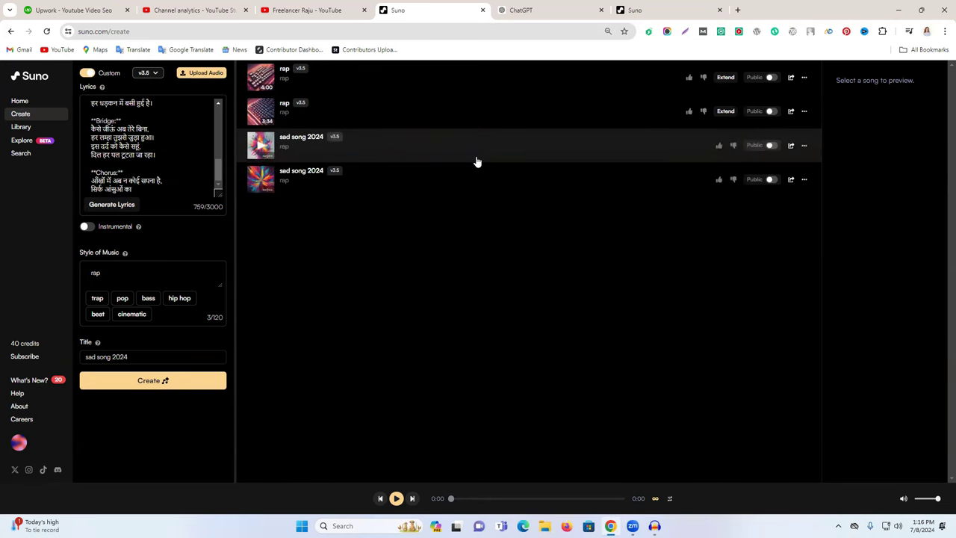
- Play each of the two "sad song 2024" tracks to preview them
left_click(261, 148)
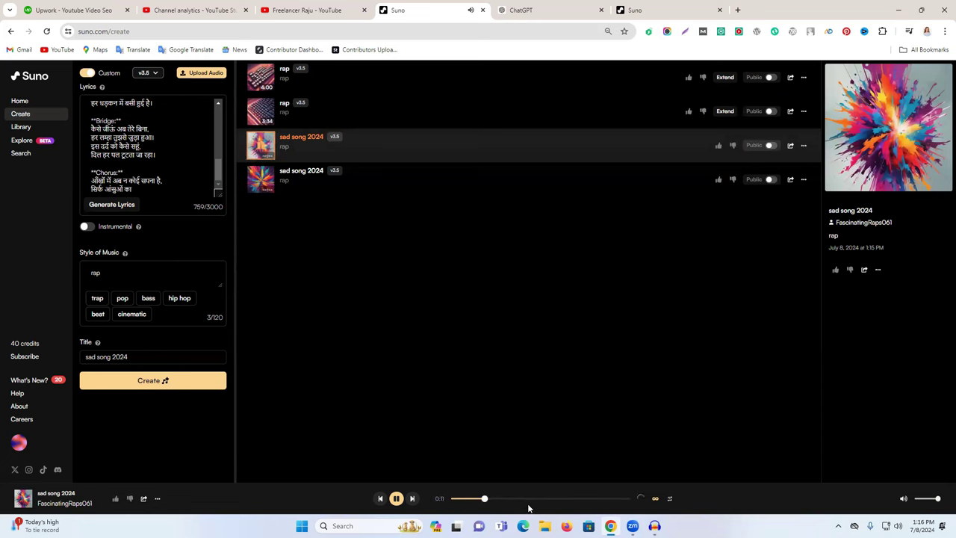
left_click(263, 186)
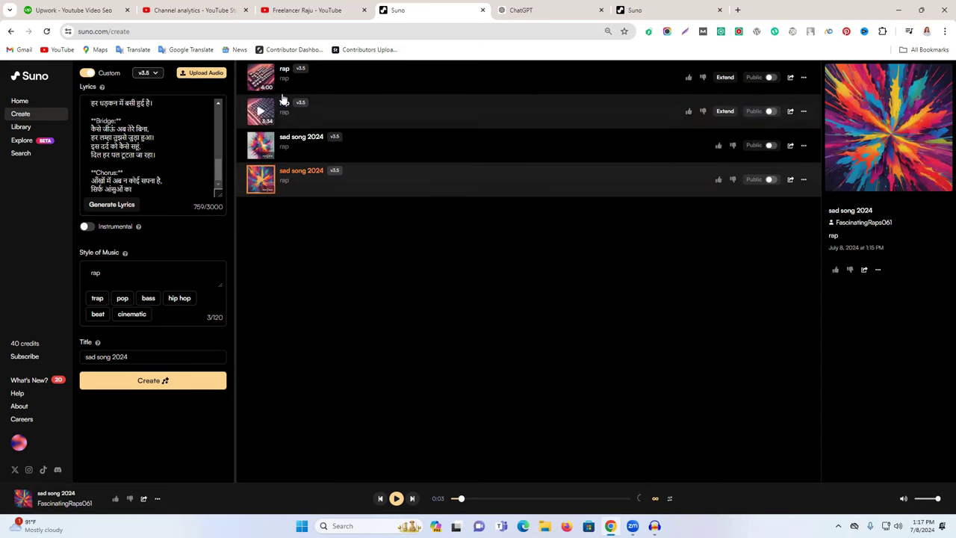
- Download the second "rap" song, the 3:34 version, as an audio file
left_click(804, 112)
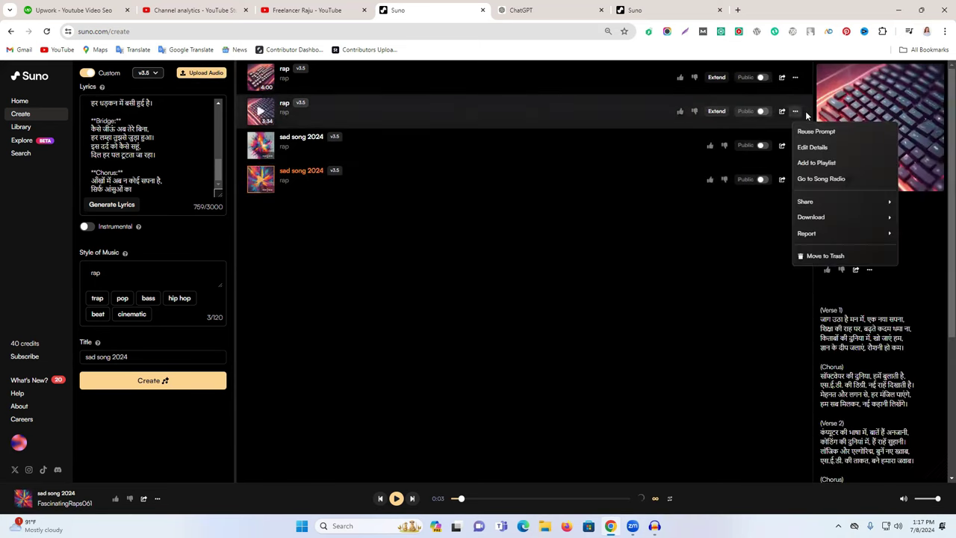
mouse_move(820, 216)
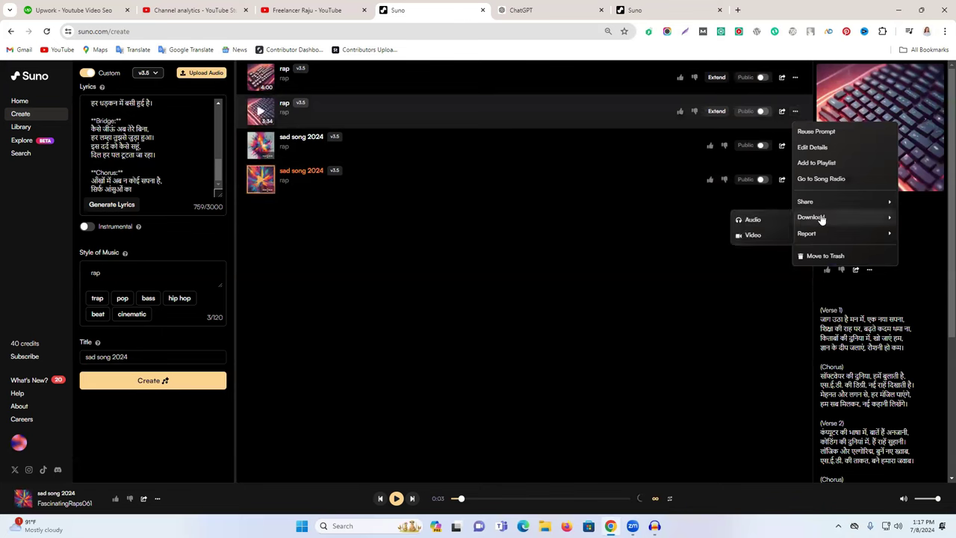
left_click(753, 220)
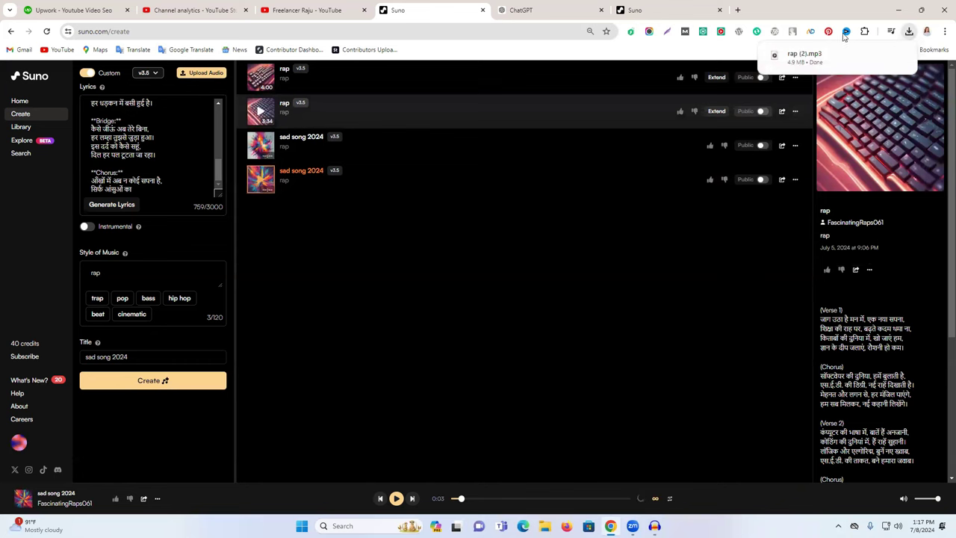
left_click(902, 7)
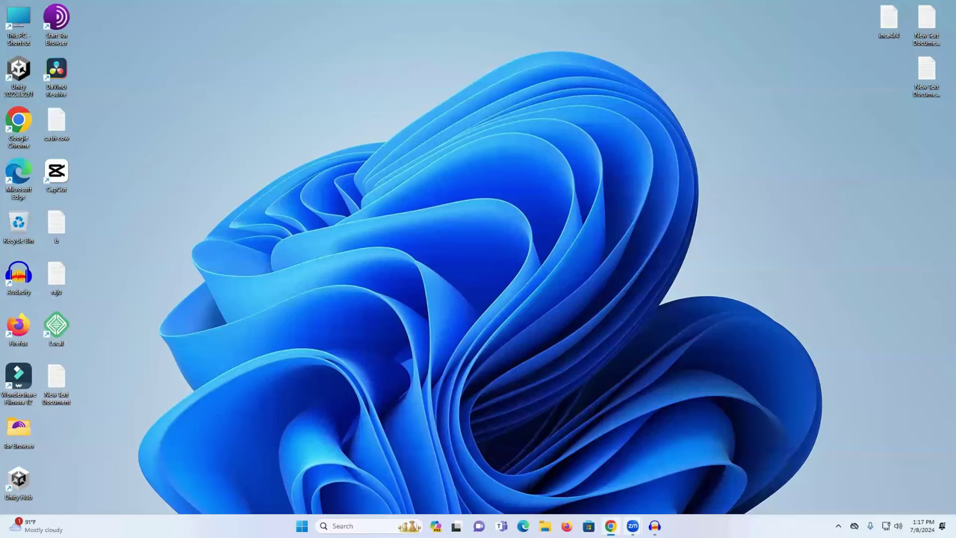
left_click(610, 526)
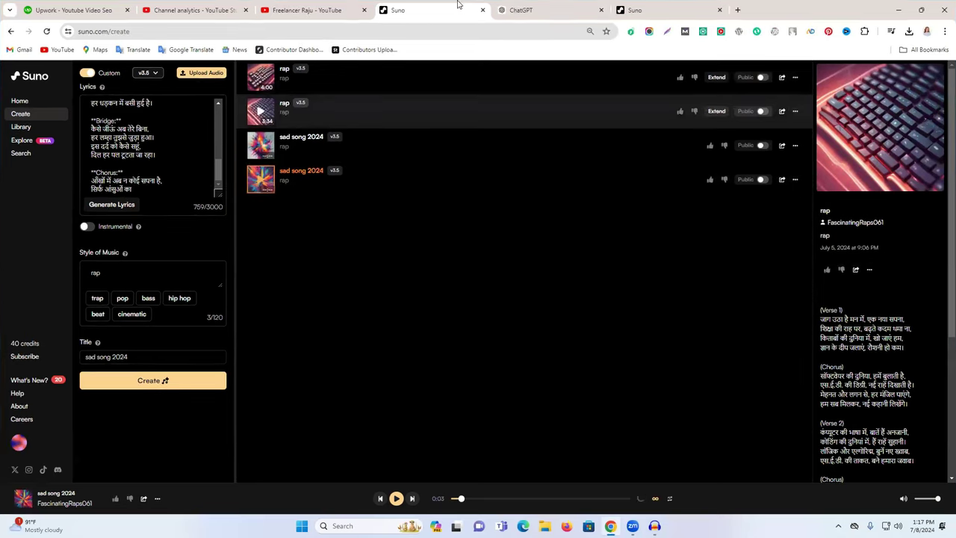
- Open leonardo.ai in a new browser tab and launch the Leonardo.Ai web app
left_click(740, 10)
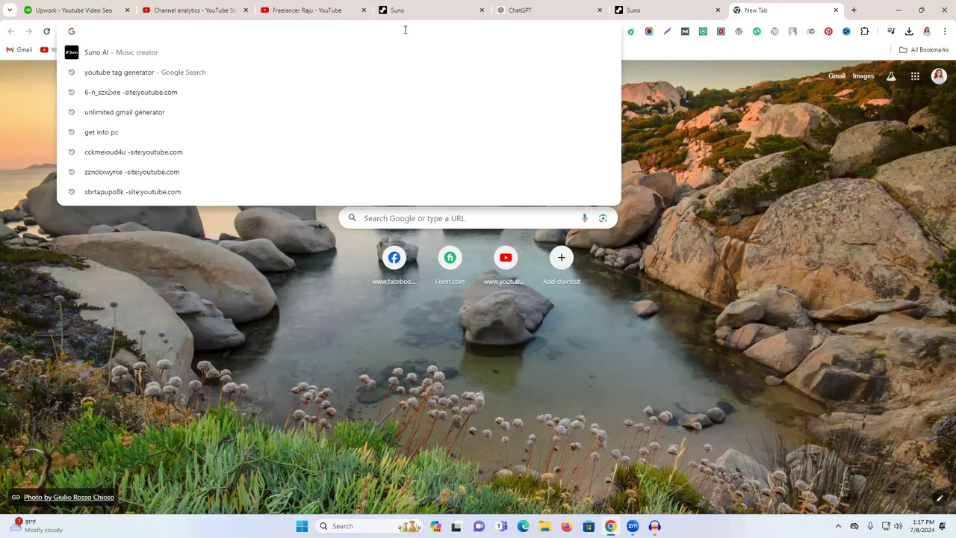
type("l")
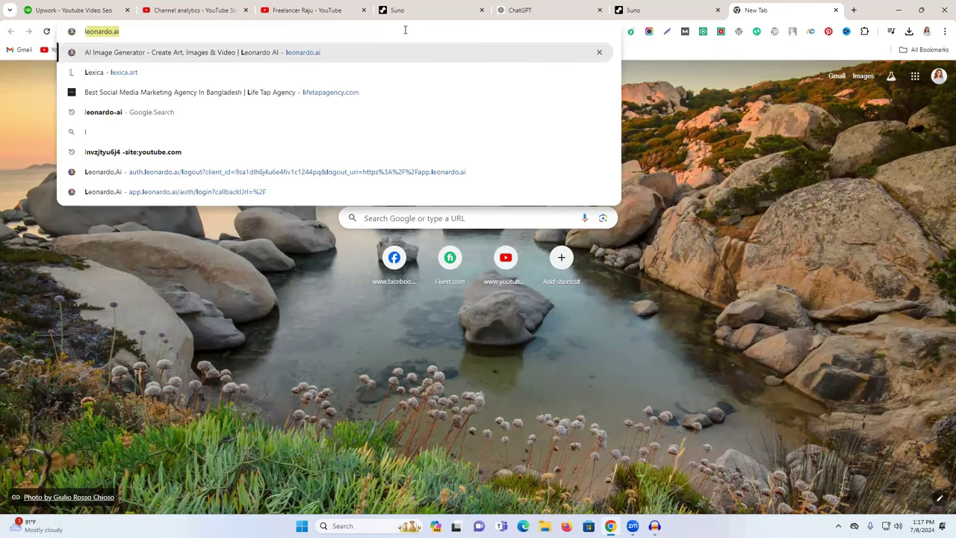
key("Return")
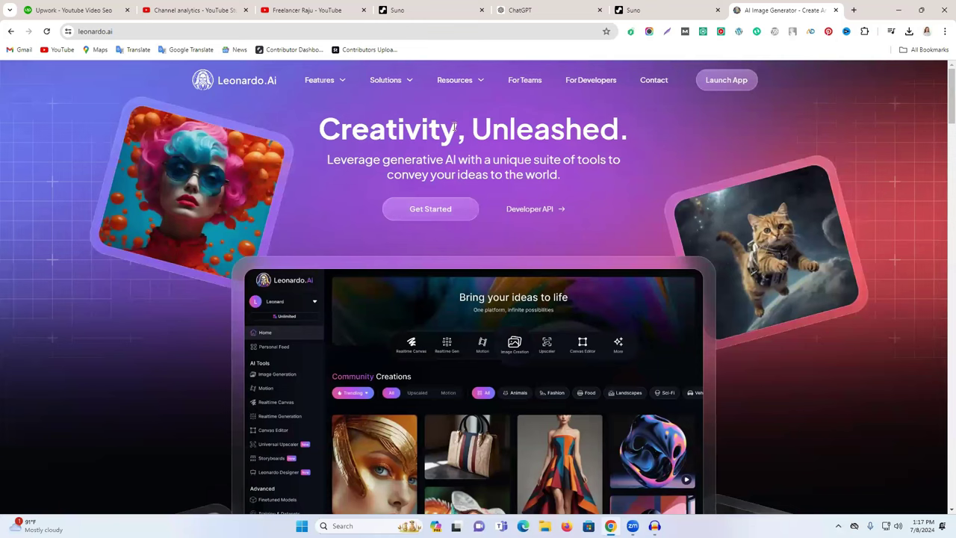
left_click(727, 82)
left_click(733, 11)
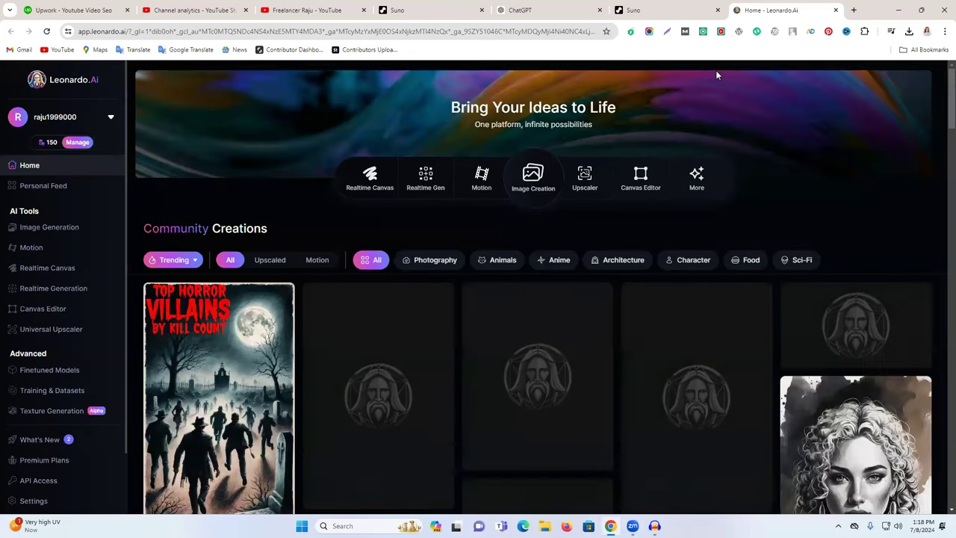
- Look through the trending Community Creations gallery for an image style worth reusing
scroll(821, 306, "down", 1)
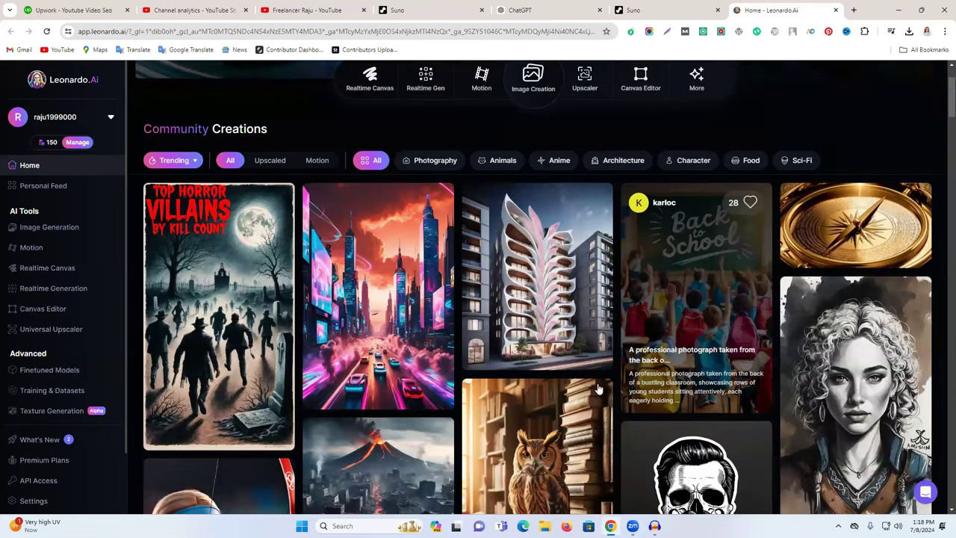
scroll(702, 362, "down", 1)
scroll(730, 374, "down", 1)
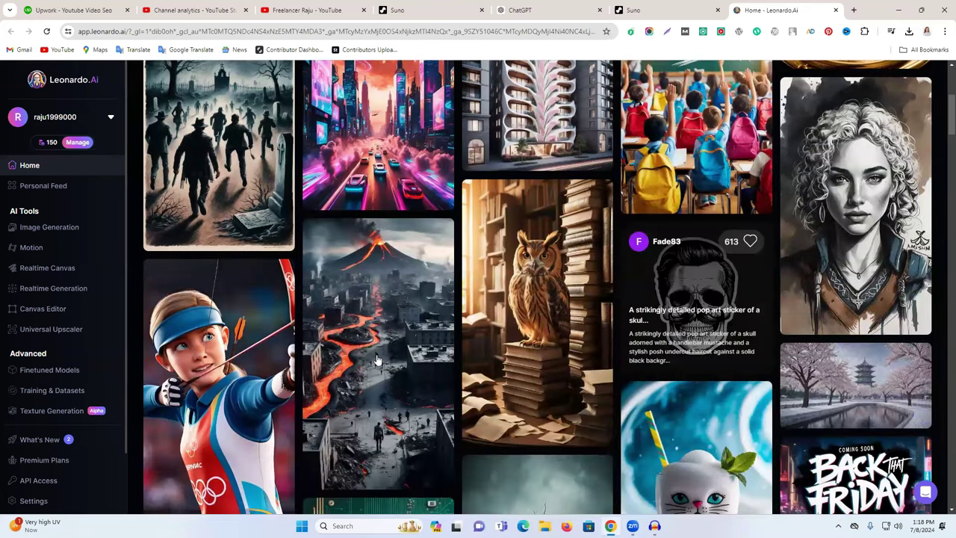
scroll(380, 381, "up", 1)
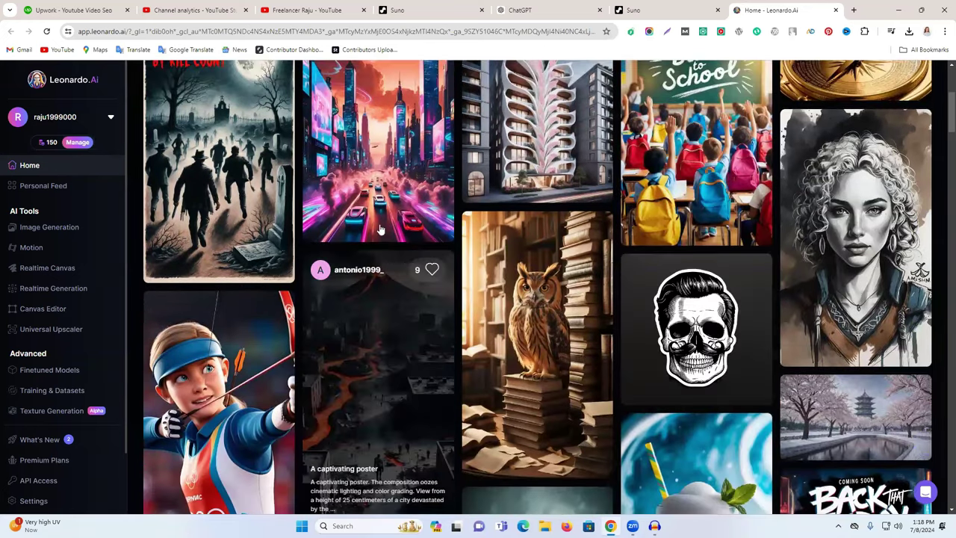
scroll(380, 377, "up", 1)
scroll(721, 386, "down", 5)
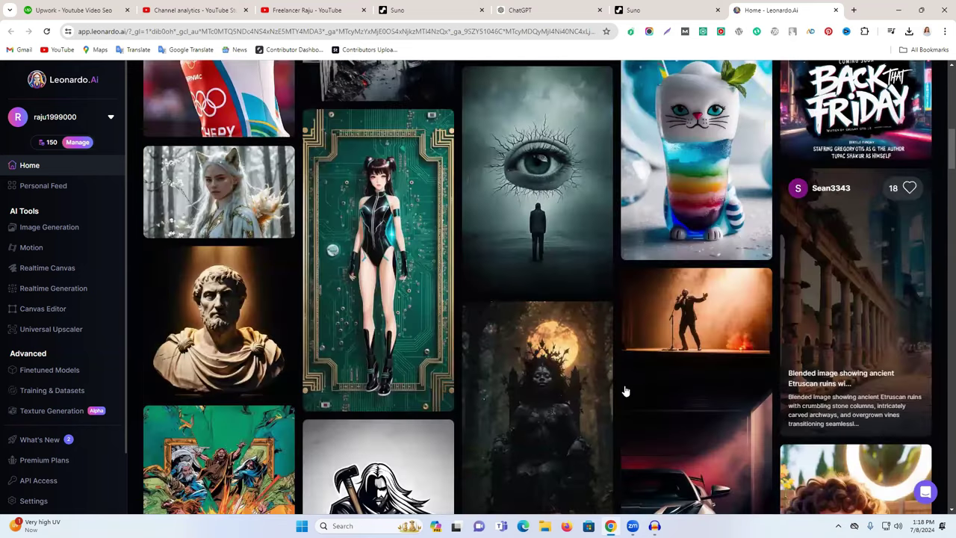
scroll(624, 389, "down", 5)
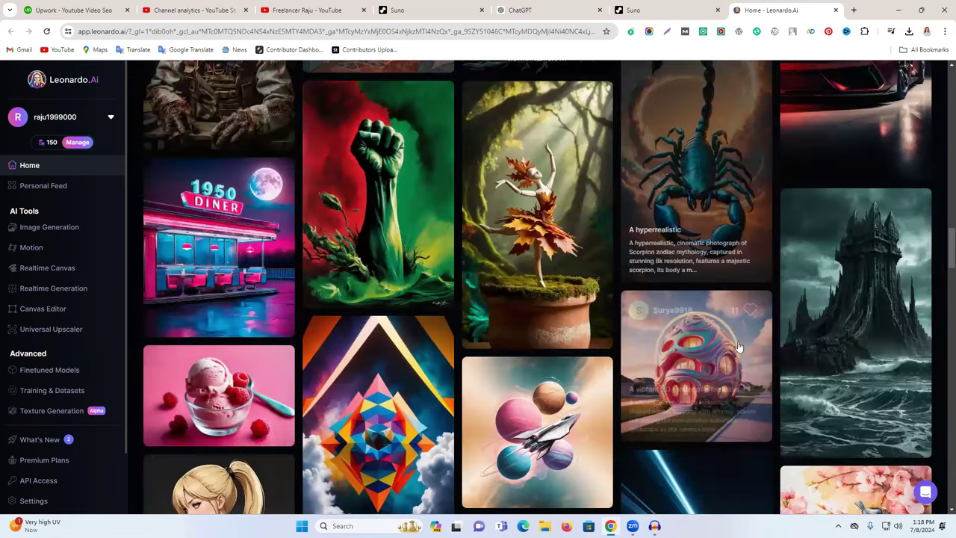
scroll(624, 355, "down", 5)
scroll(370, 188, "down", 2)
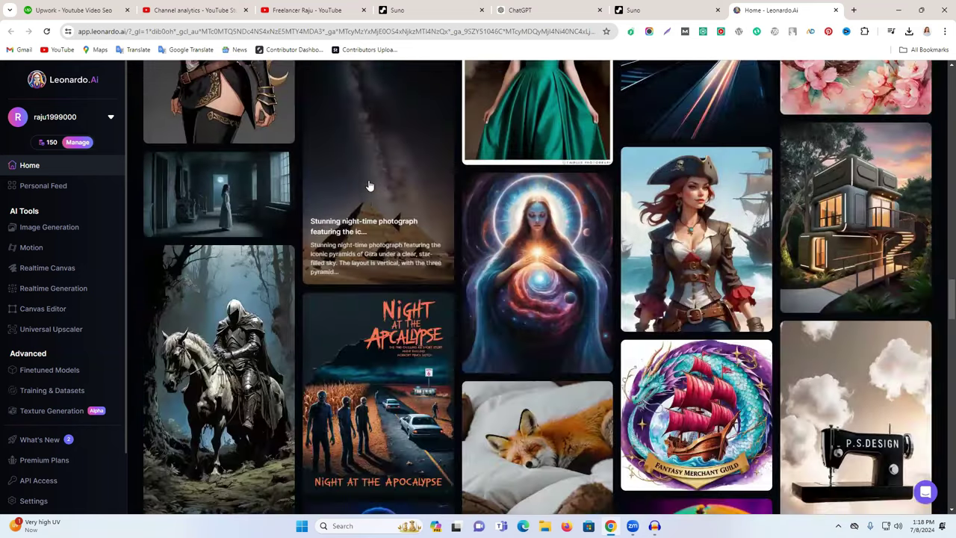
scroll(396, 289, "down", 5)
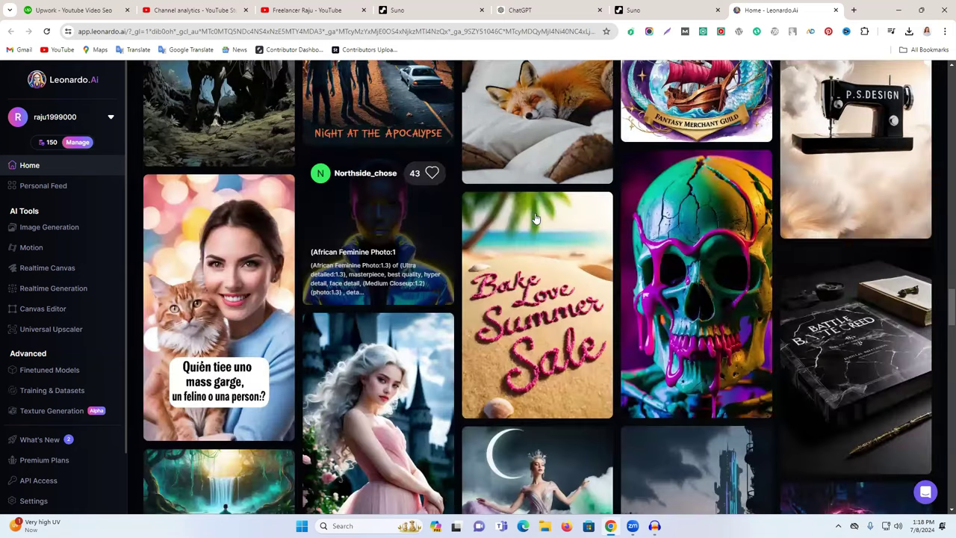
scroll(710, 224, "down", 5)
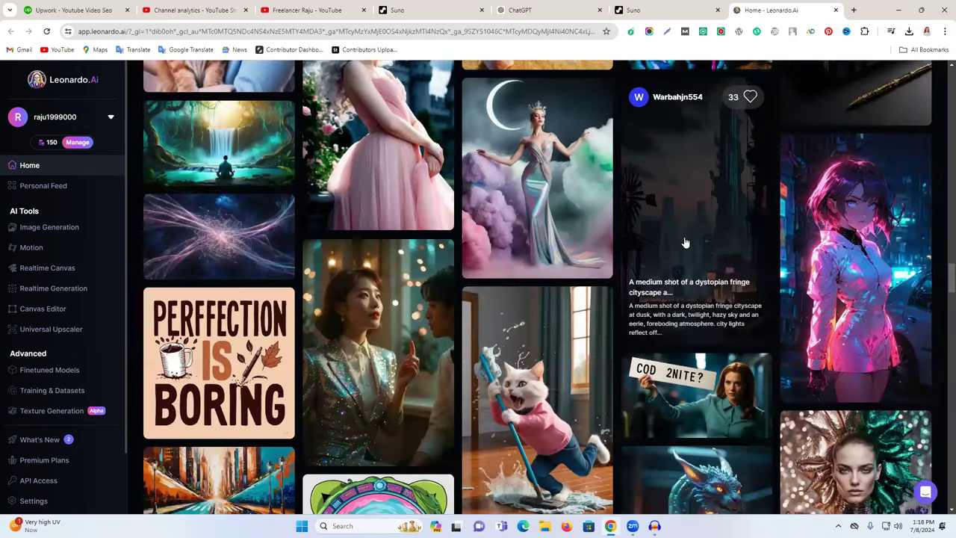
scroll(470, 258, "up", 4)
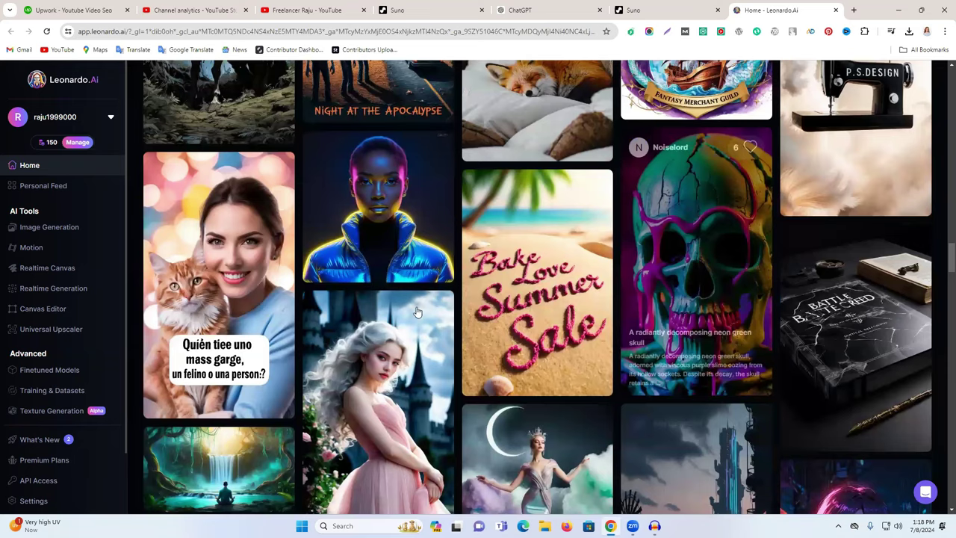
scroll(417, 314, "up", 5)
scroll(419, 309, "down", 5)
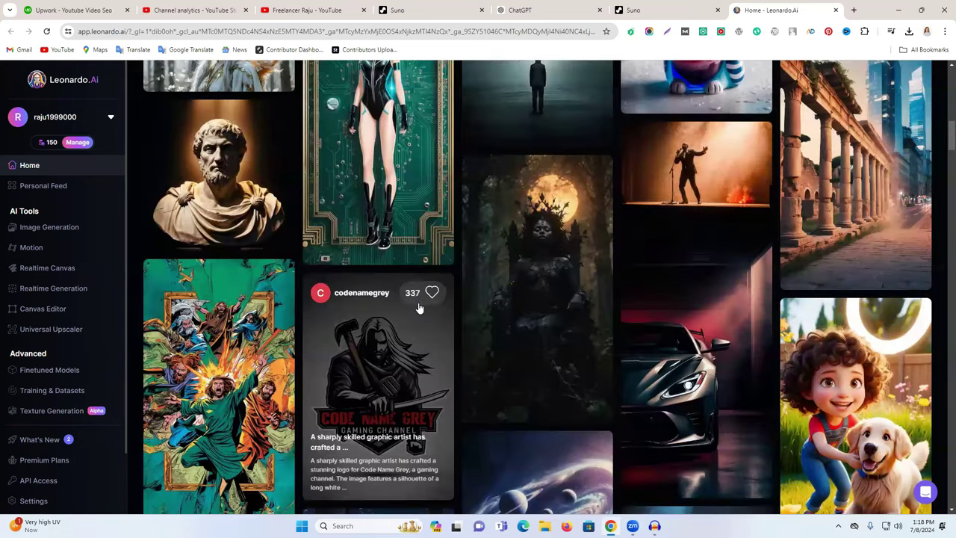
scroll(375, 270, "up", 5)
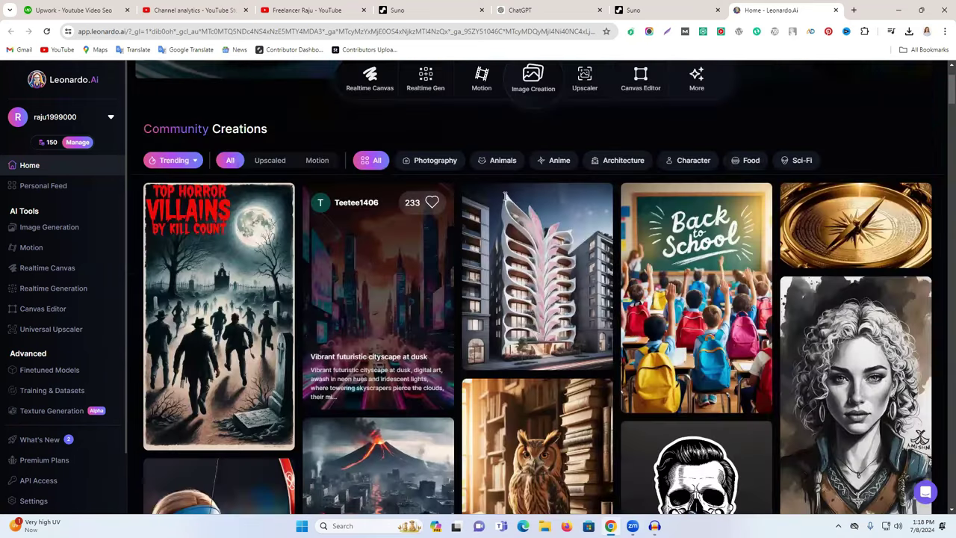
- Copy the prompt of the community image "Vibrant futuristic cityscape at dusk" into the image generator opened with its Leonardo Phoenix model
left_click(378, 298)
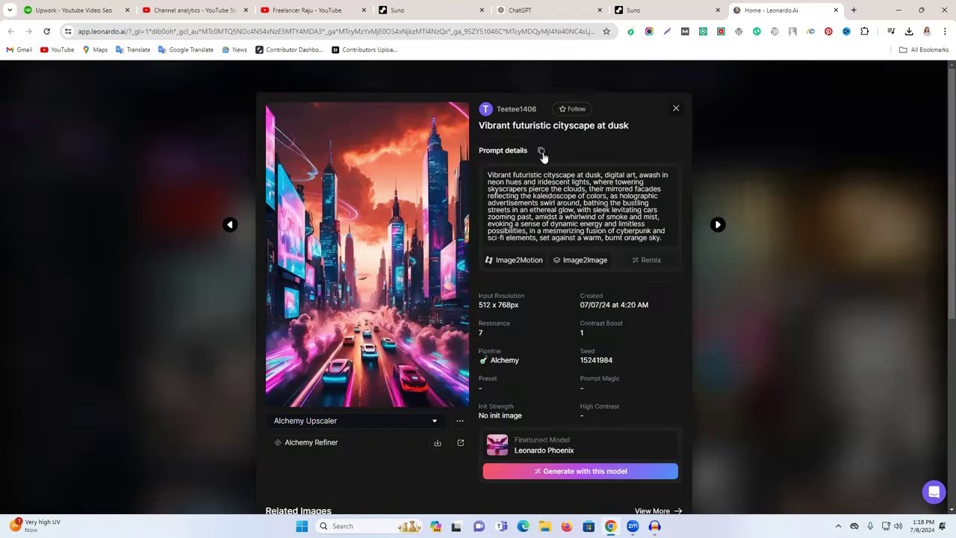
left_click(596, 472)
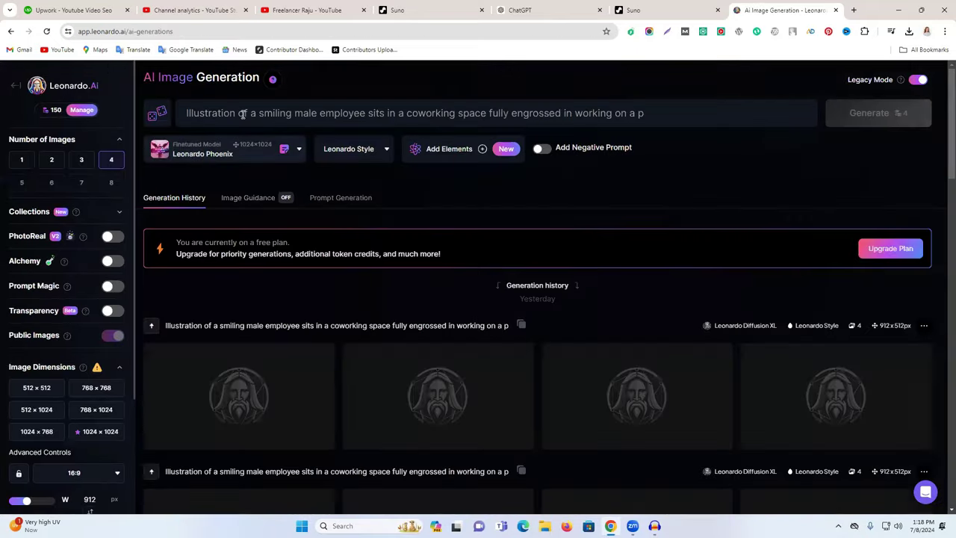
triple_click(243, 114)
type("Vibrant futuristic cityscape at dusk, digital art, awash in neon hues and iridescent lights, where towering skyscrapers pierce the clouds, their mirrored facades reflecting the kaleidoscope of colors, as holographic advertisements swirl around, bathing the bustling streets in an ethereal glow, with sleek levitating cars zooming past, amidst a whirlwind of smoke and mist, evoking a sense of dynamic energy and limitless possibilities, in a mesmerizing fusion of cyberpunk and sci-fi elements, set against a warm, burnt orange sky.")
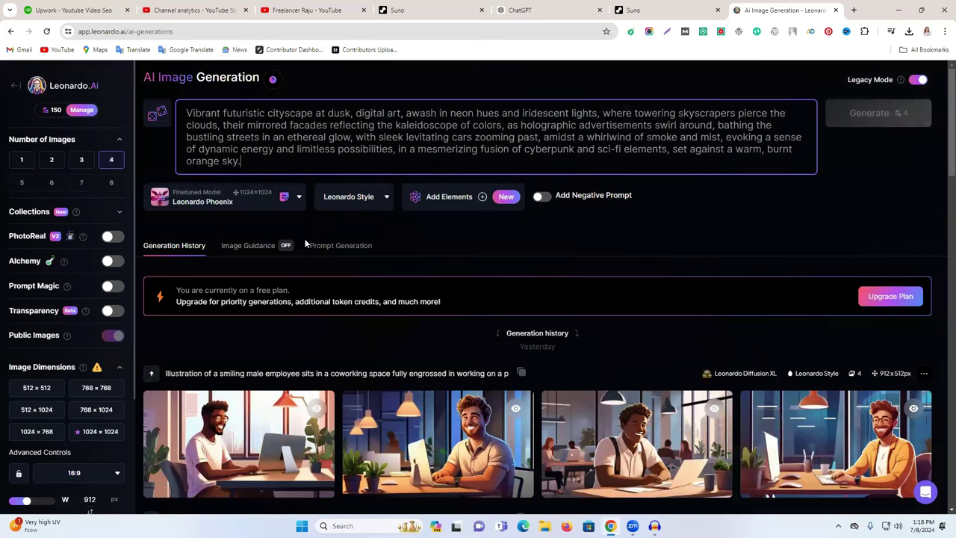
left_click(94, 473)
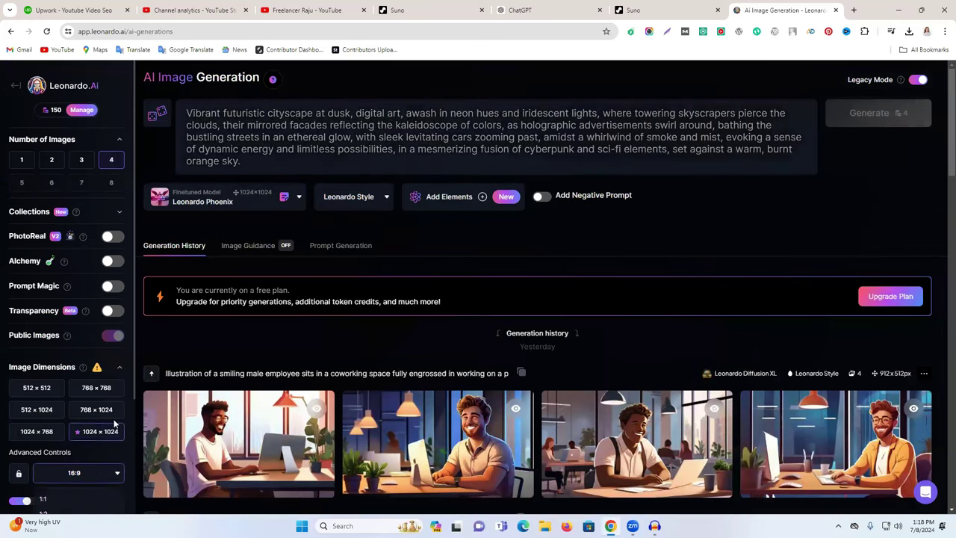
left_click(61, 450)
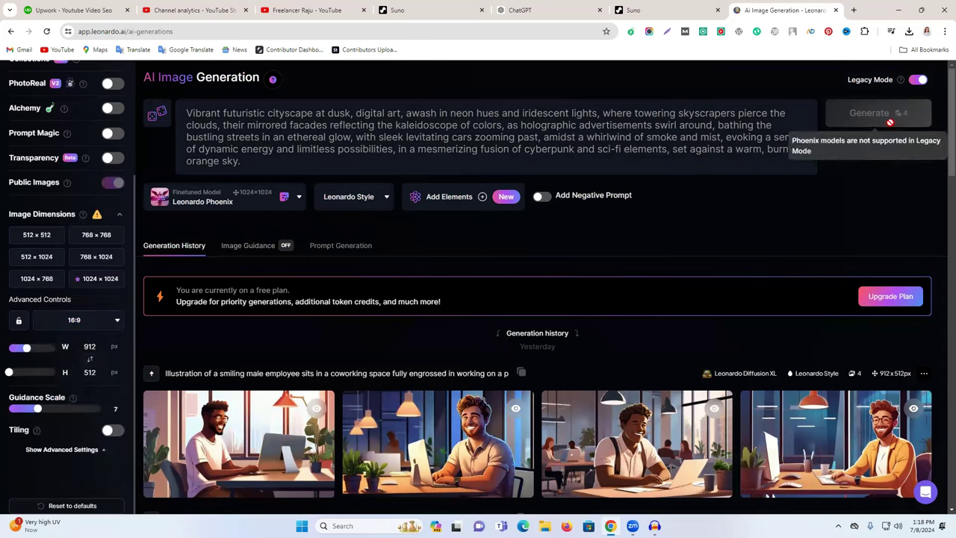
scroll(58, 124, "up", 2)
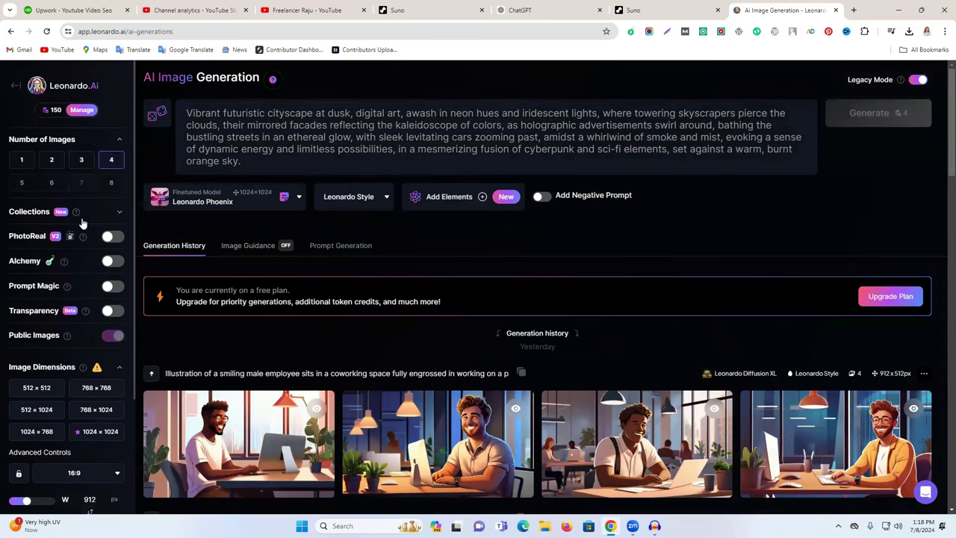
scroll(82, 224, "down", 2)
scroll(81, 276, "up", 1)
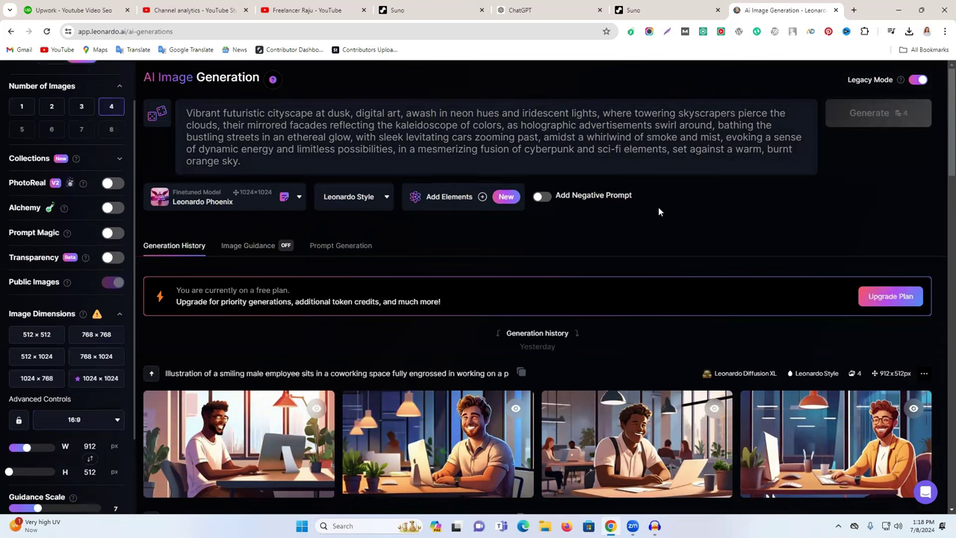
left_click(674, 135)
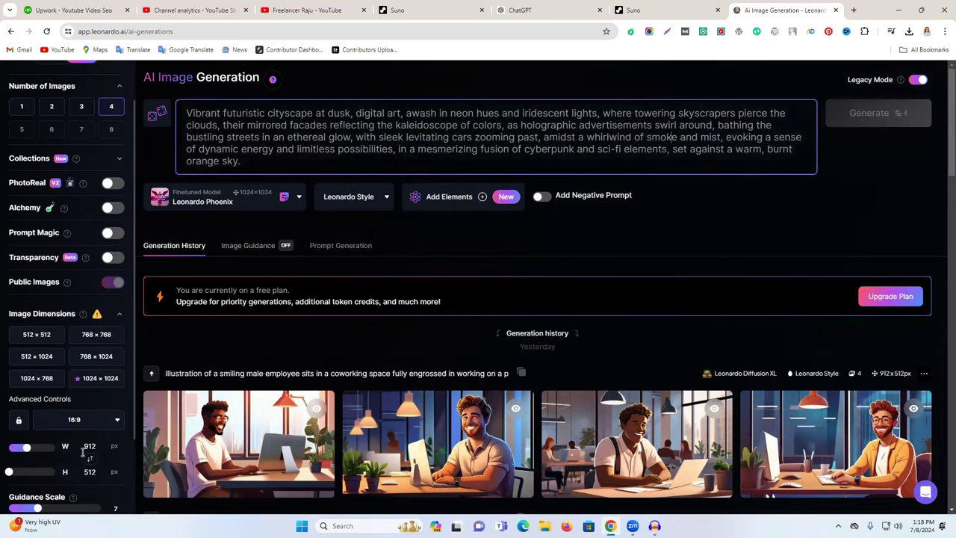
- Set the image dimensions to 1024 × 768 for the cityscape prompt
left_click(45, 378)
scroll(45, 378, "down", 2)
left_click(454, 136)
key("ctrl+a")
- Change the finetuned model to Leonardo Diffusion XL and generate the cityscape images
left_click(202, 207)
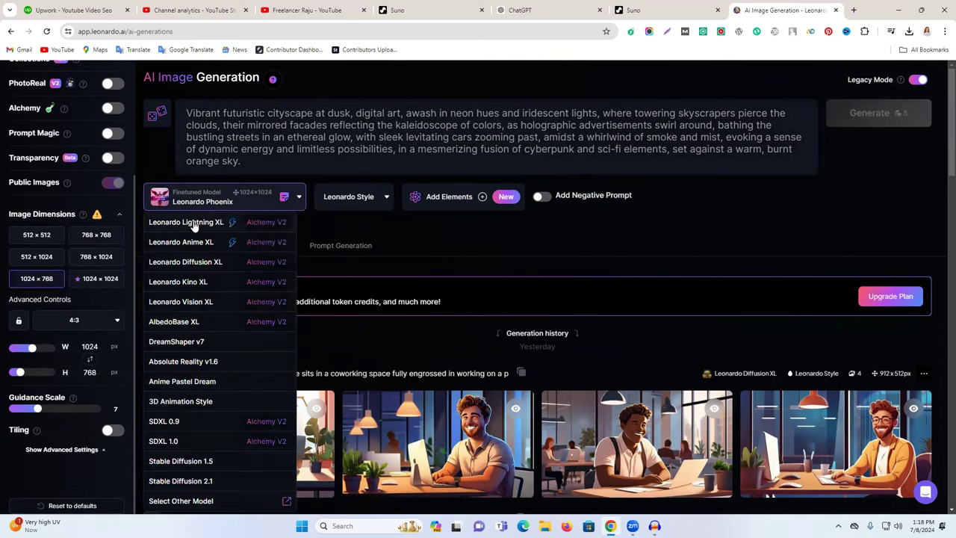
left_click(199, 261)
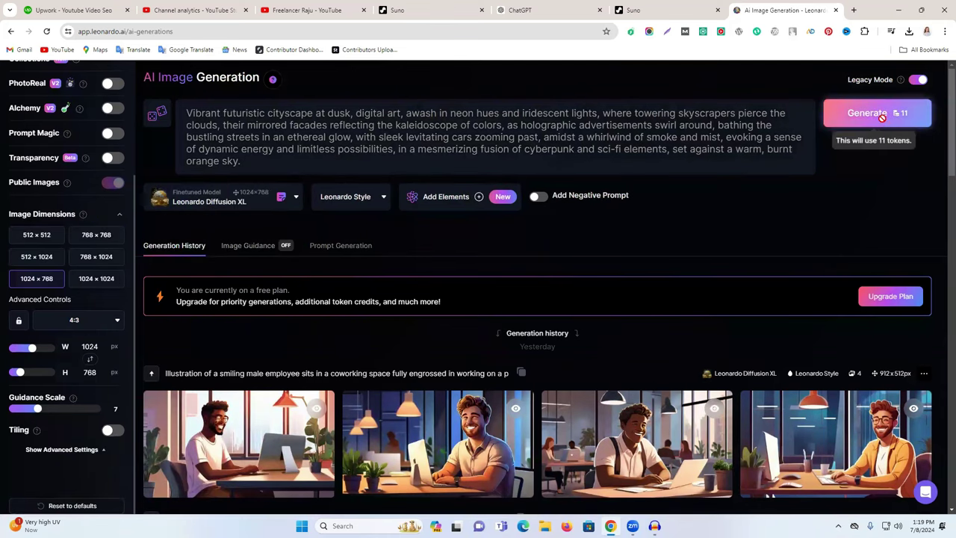
left_click(885, 114)
- Set the aspect ratio to 16:9 and generate another batch of the cityscape from the same prompt
scroll(687, 193, "down", 3)
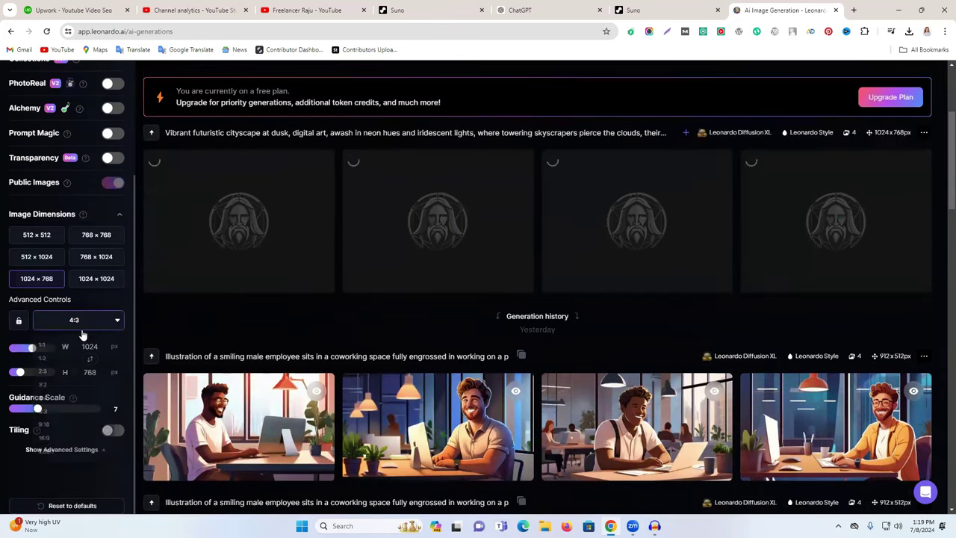
left_click(84, 321)
left_click(80, 452)
scroll(817, 301, "up", 6)
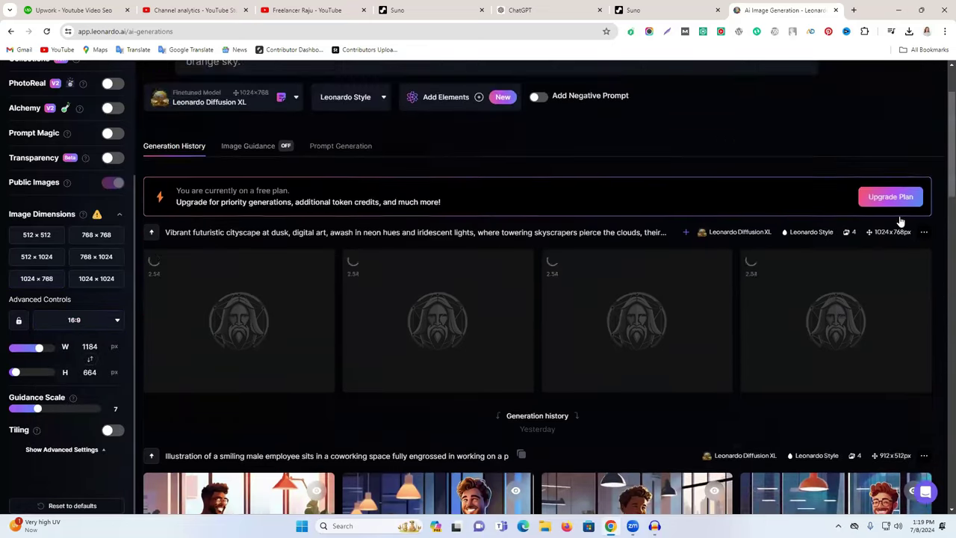
left_click(876, 113)
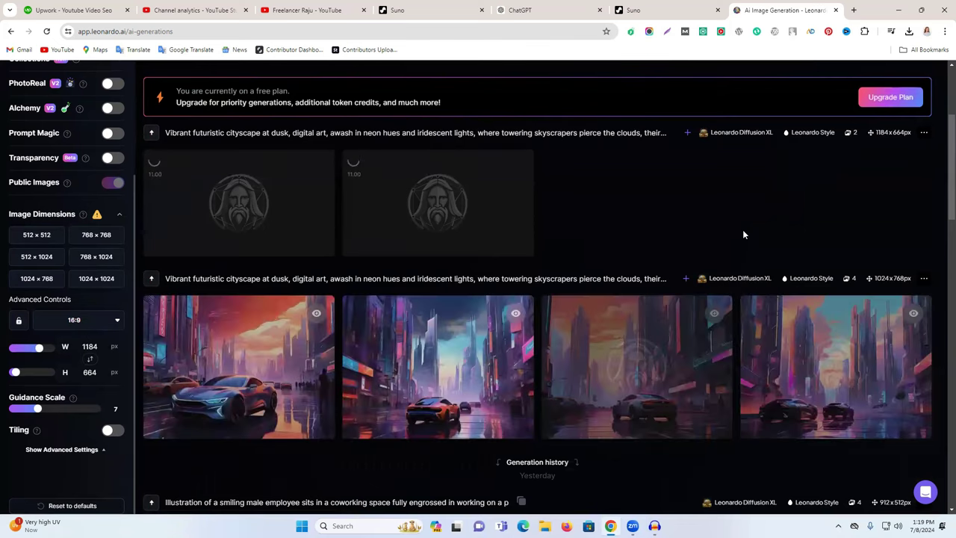
- Review the new 16:9 cityscape images alongside the earlier 1024 × 768 batch in the generation history
scroll(941, 290, "down", 1)
scroll(761, 200, "up", 3)
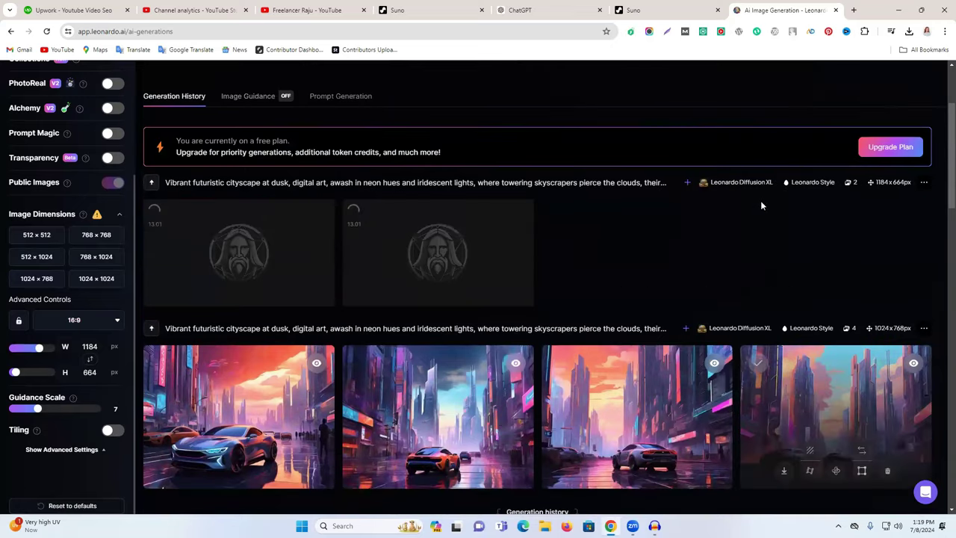
scroll(686, 221, "up", 1)
scroll(490, 250, "down", 2)
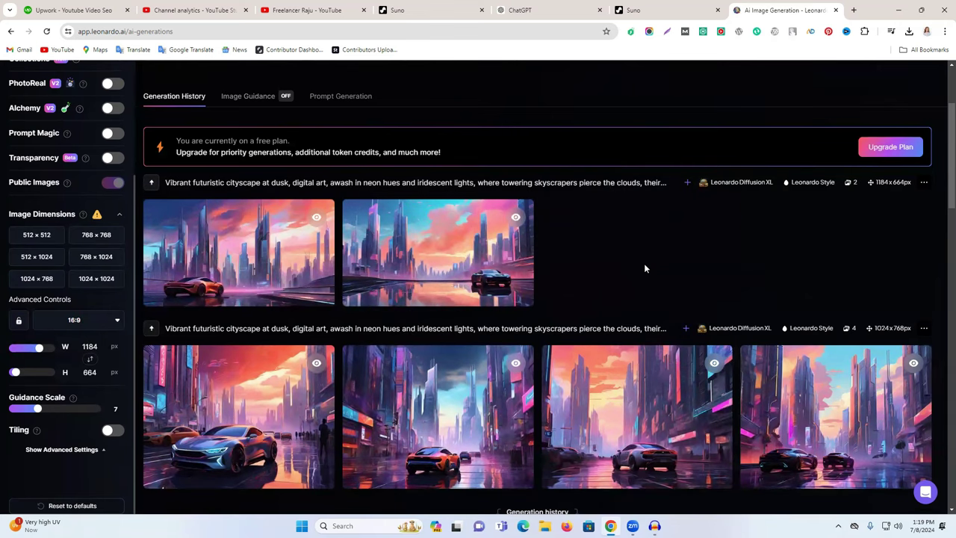
scroll(646, 267, "down", 2)
scroll(200, 153, "up", 4)
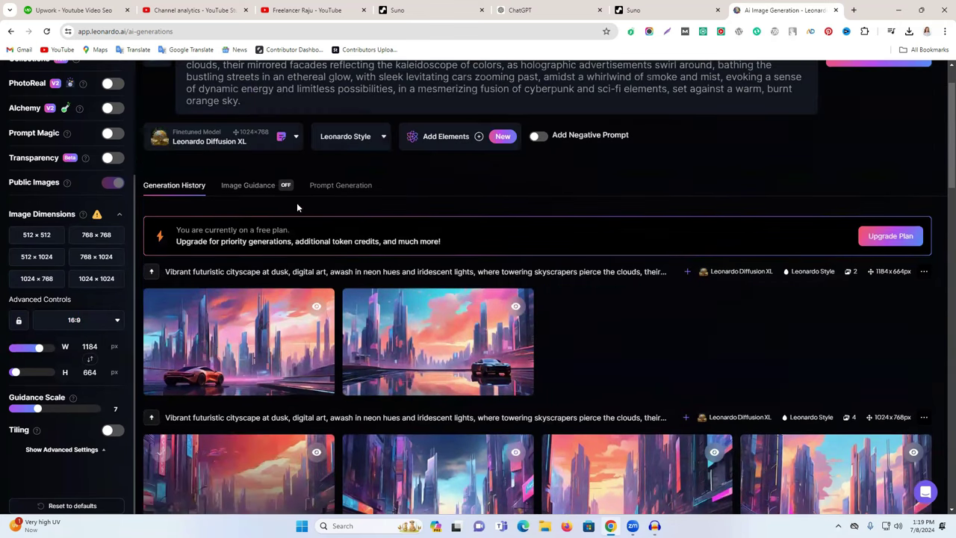
scroll(521, 332, "down", 1)
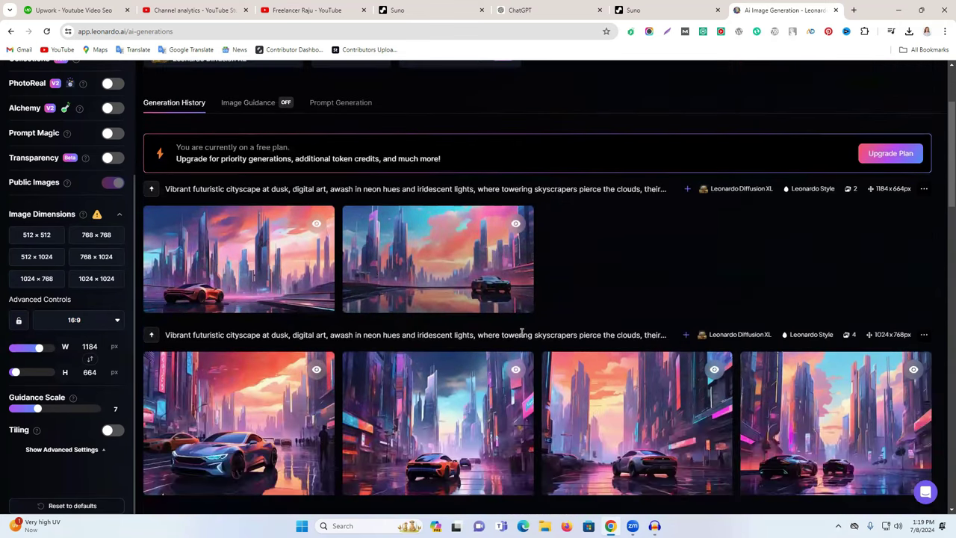
- Change the finetuned model to Leonardo Lightning XL and generate another 16:9 batch from the same cityscape prompt
scroll(243, 216, "up", 2)
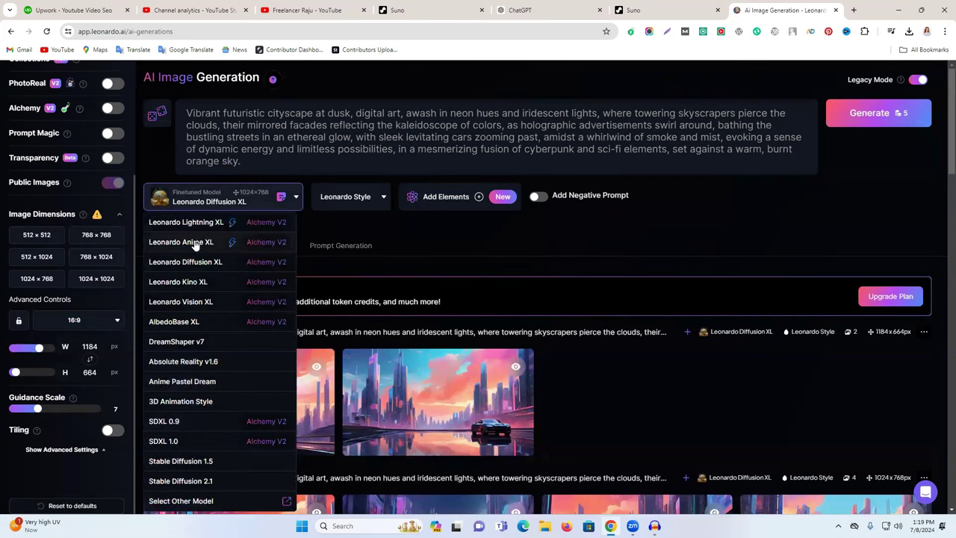
left_click(201, 224)
left_click(858, 113)
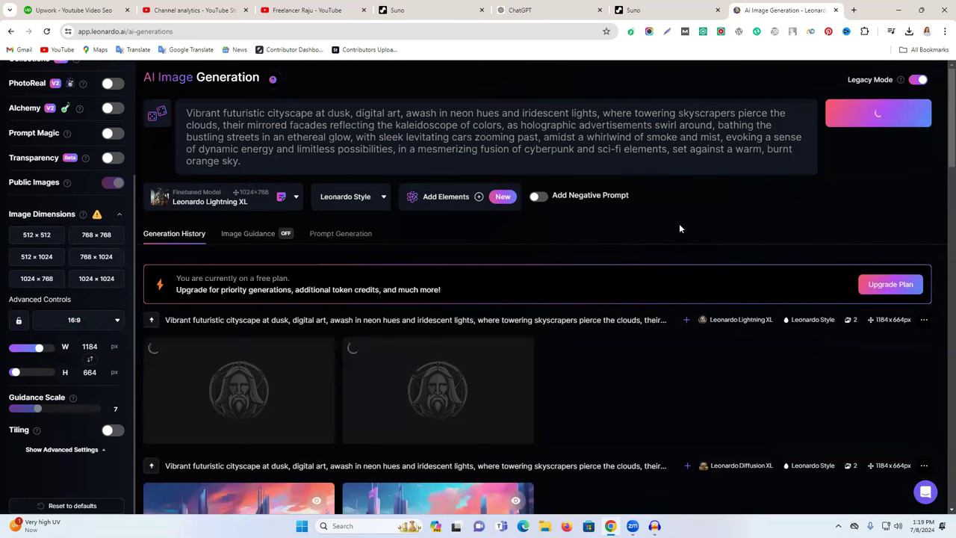
scroll(668, 230, "down", 5)
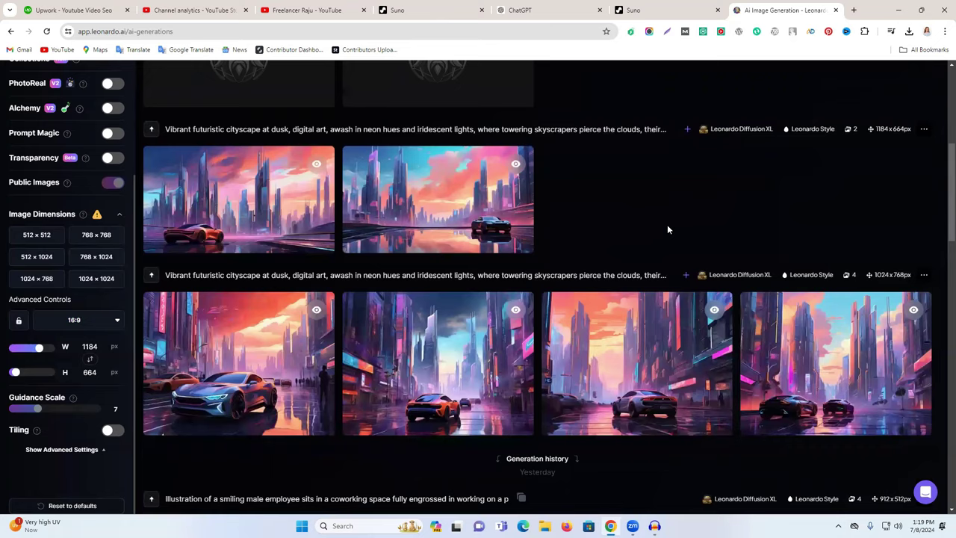
scroll(668, 232, "down", 5)
scroll(668, 231, "up", 5)
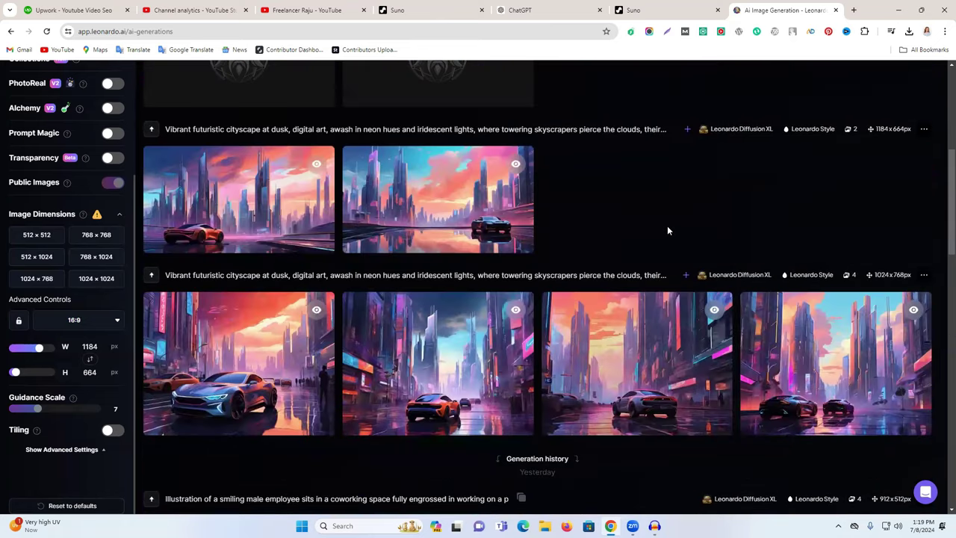
scroll(668, 230, "up", 3)
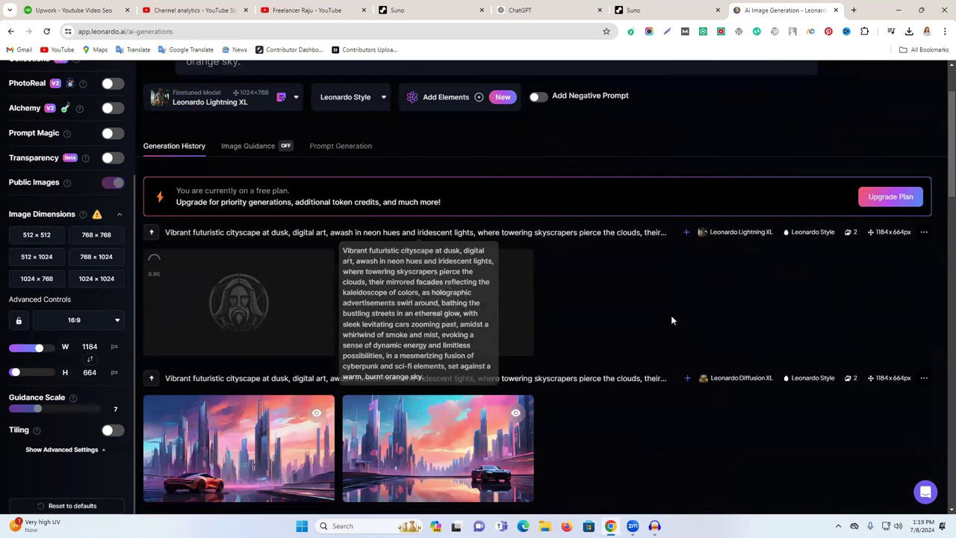
- Download the neon street image with the lone walking figure from the Leonardo Lightning XL batch
mouse_move(655, 526)
left_click(644, 464)
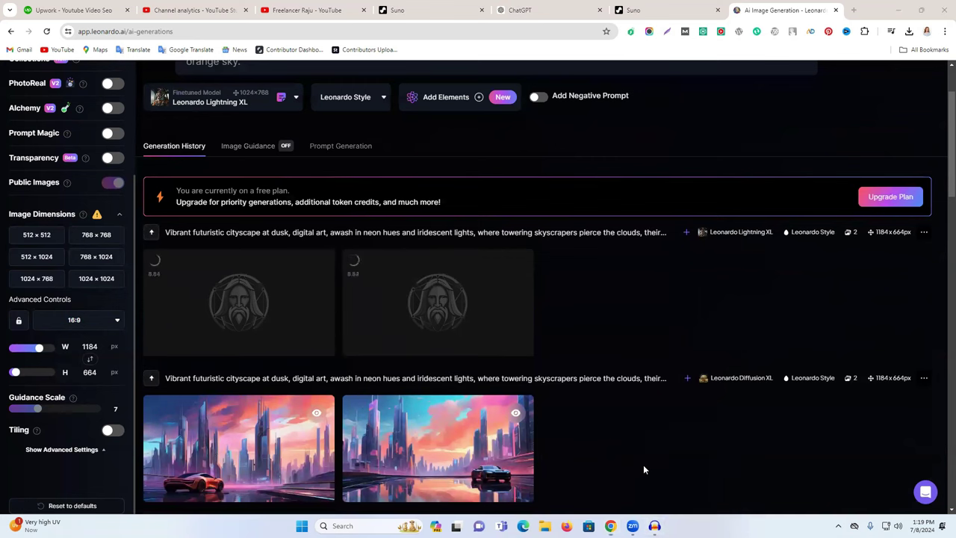
key("alt+Tab")
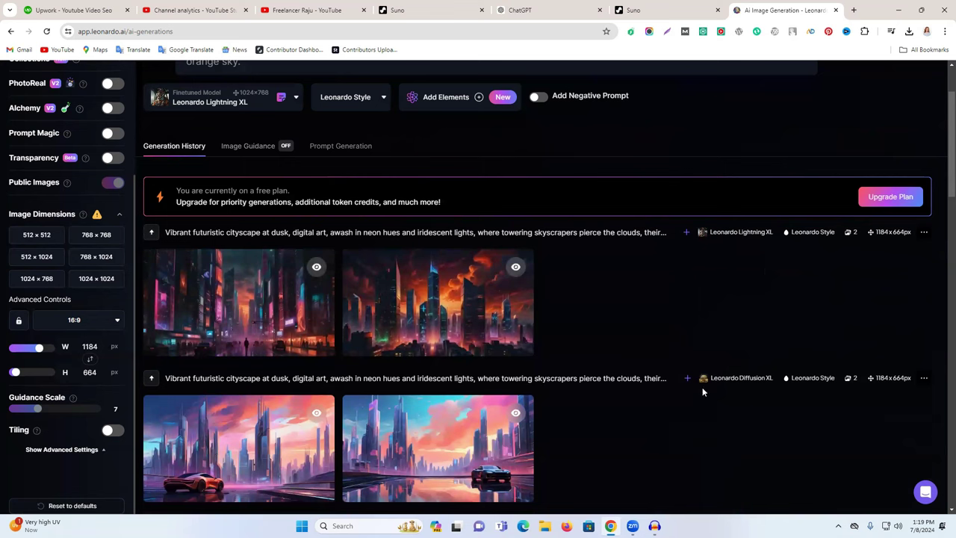
left_click(188, 342)
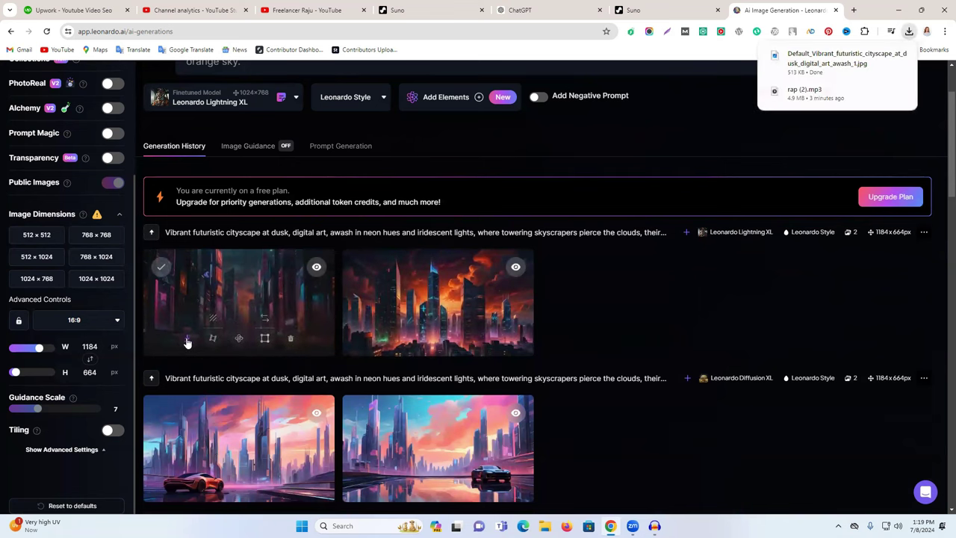
- Switch to Wondershare Filmora from the desktop and create a new project
left_click(945, 9)
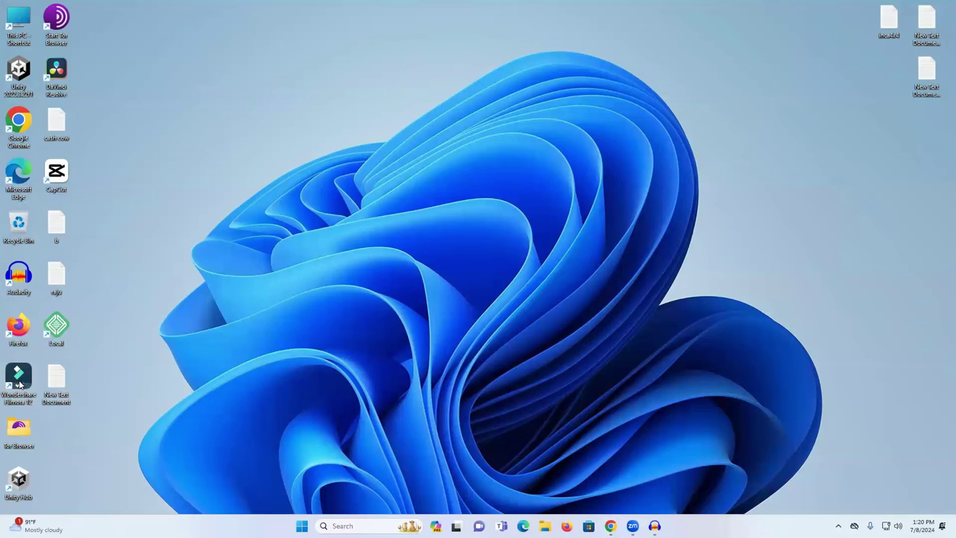
double_click(20, 384)
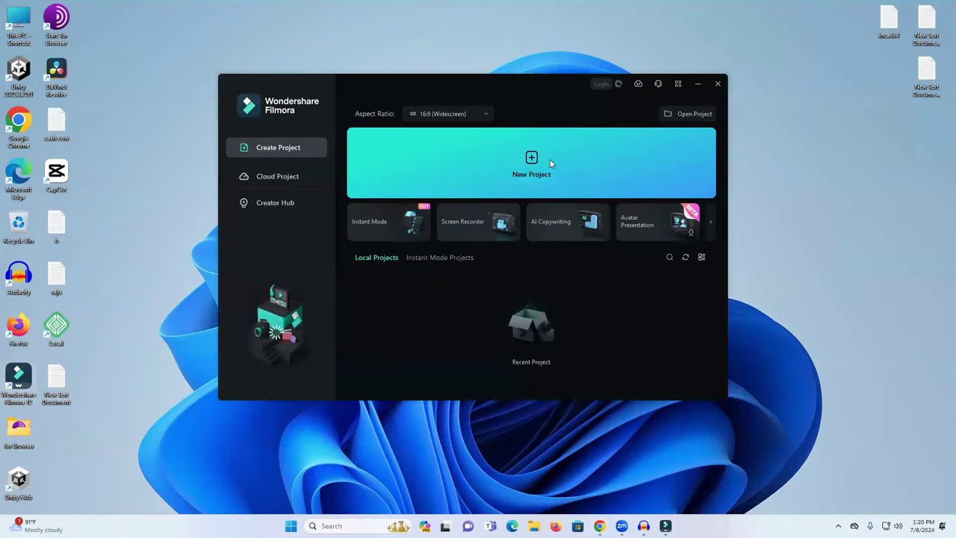
left_click(548, 159)
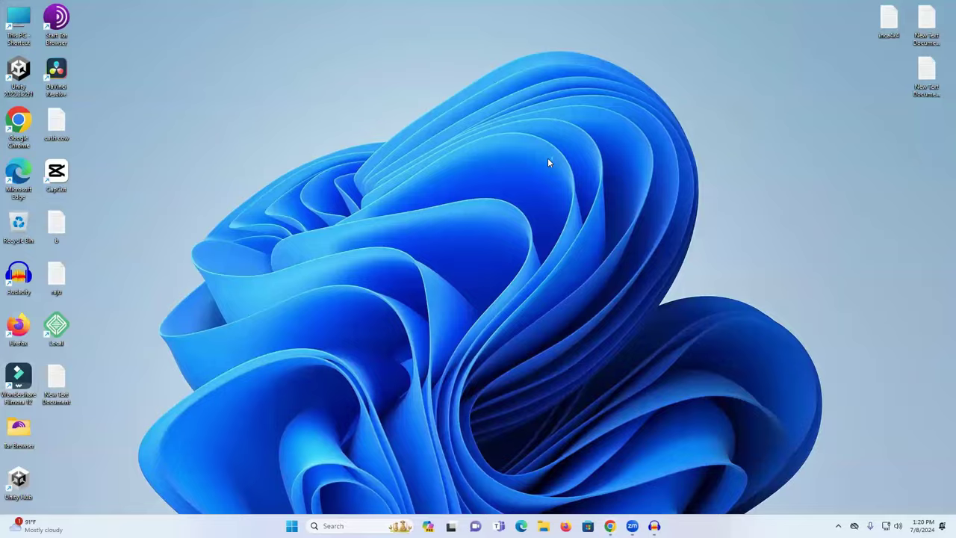
- Import the song rap (2) and the downloaded futuristic cityscape image from Downloads into the project media
left_click(286, 159)
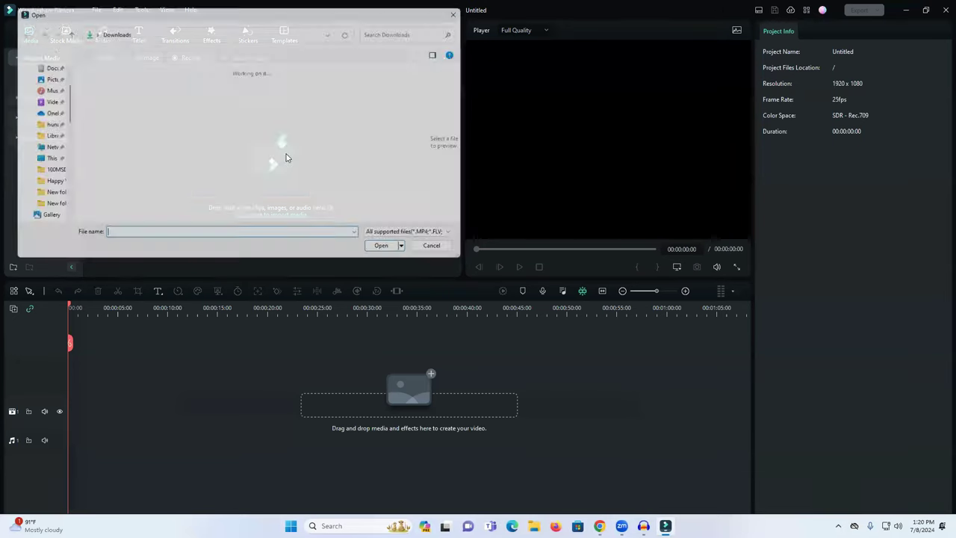
left_click(234, 128)
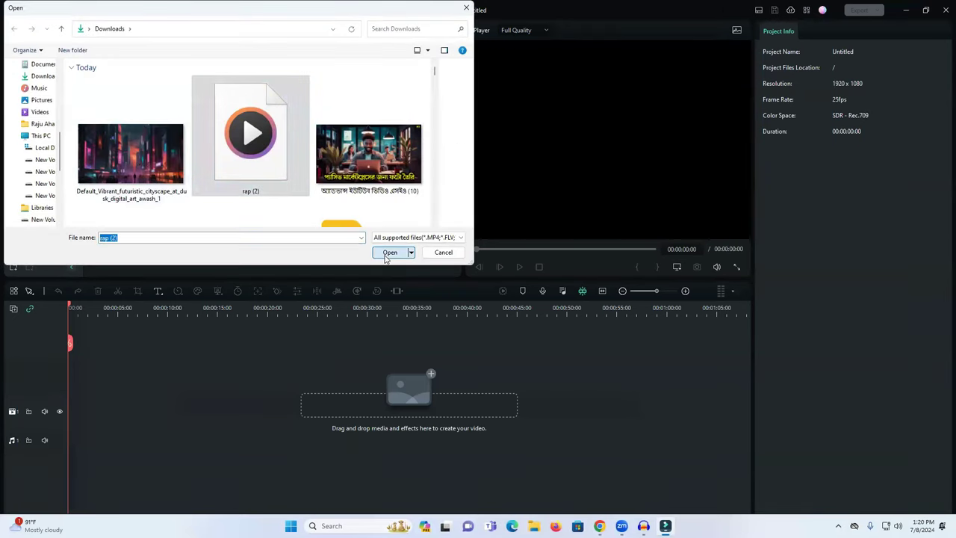
left_click(390, 252)
left_click(142, 124)
left_click(122, 156)
left_click(389, 252)
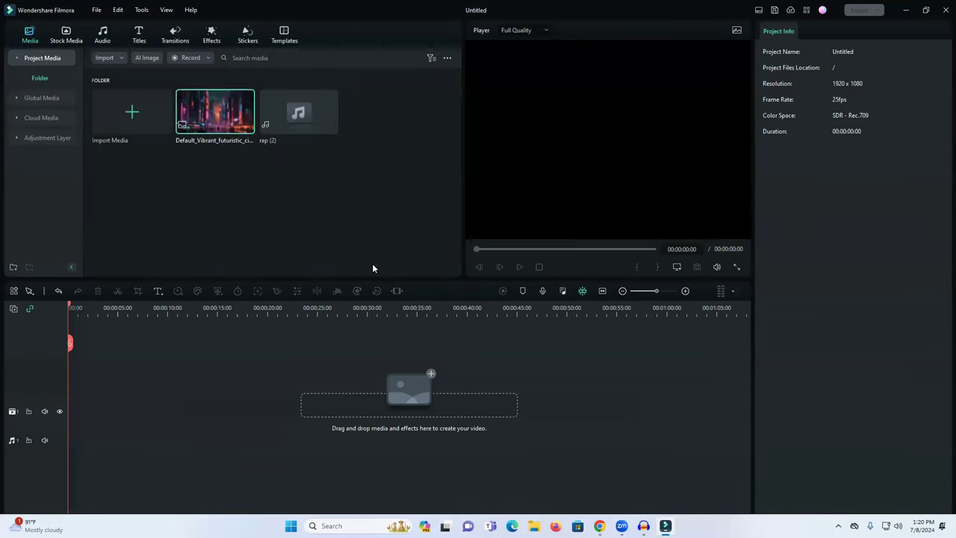
- Place the cityscape image and the rap (2) audio on the timeline, extend the image to the song's full length, and preview playback
left_click_drag(227, 126, 159, 436)
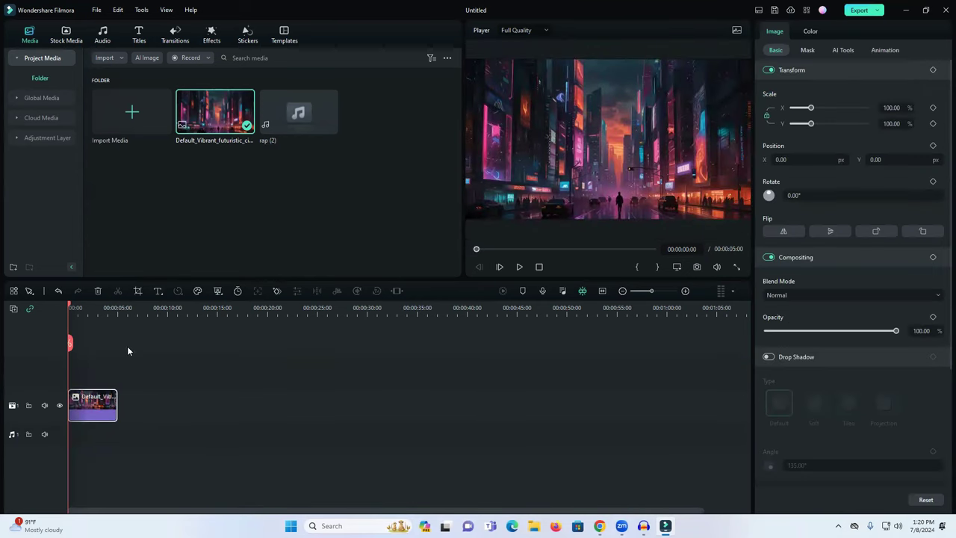
left_click_drag(297, 117, 66, 446)
left_click_drag(117, 402, 281, 402)
left_click_drag(153, 397, 651, 390)
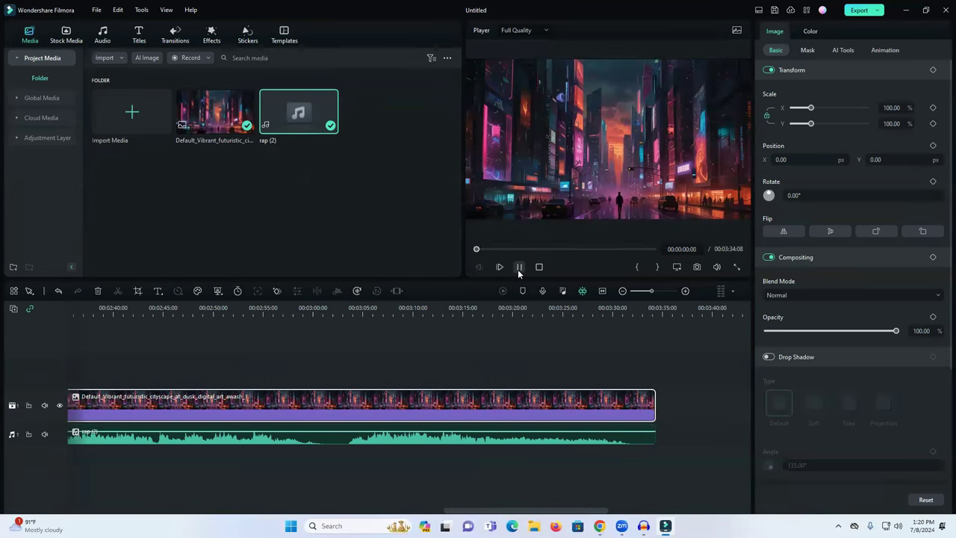
left_click(519, 270)
left_click(518, 267)
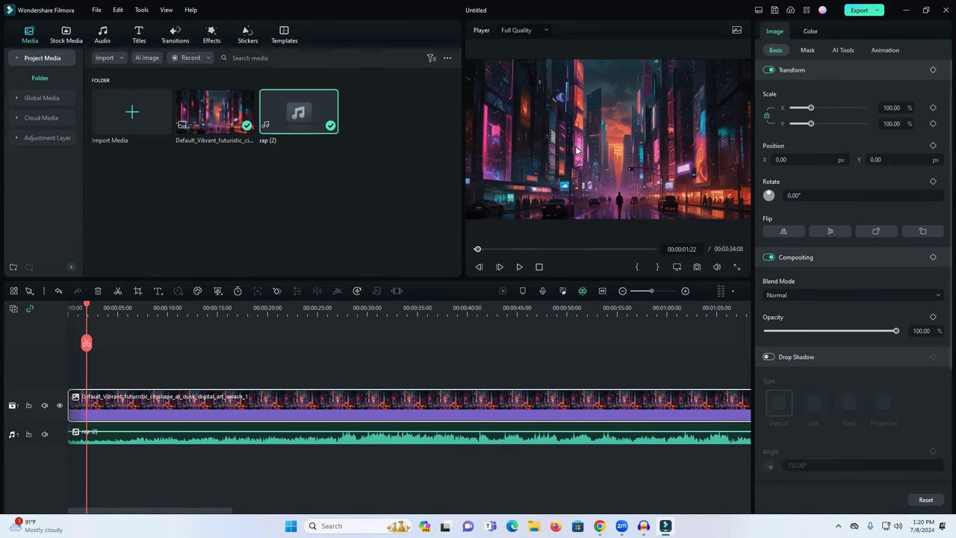
- Add the trending effect Star Shape Overlay 07 above the image clip and extend it to the end of the song
left_click(210, 37)
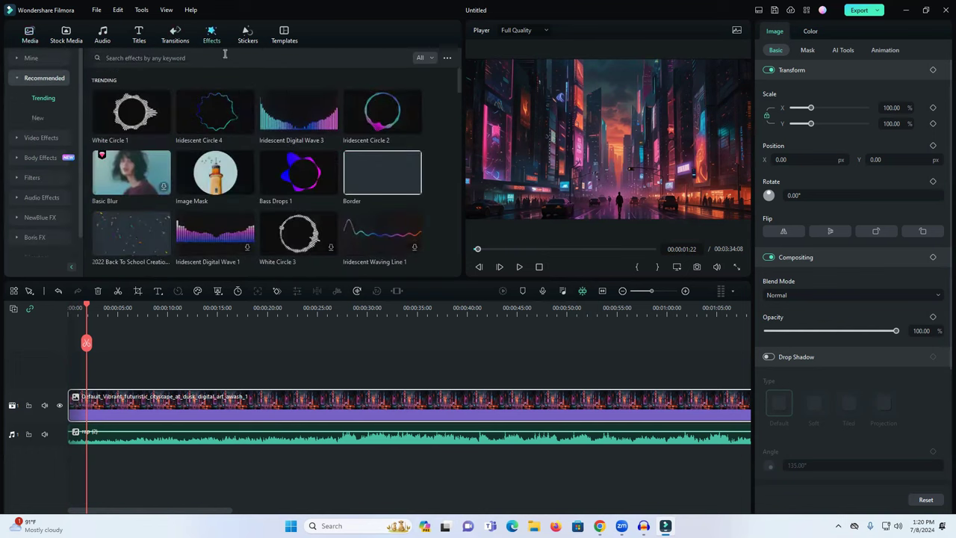
scroll(338, 203, "down", 2)
scroll(338, 203, "down", 10)
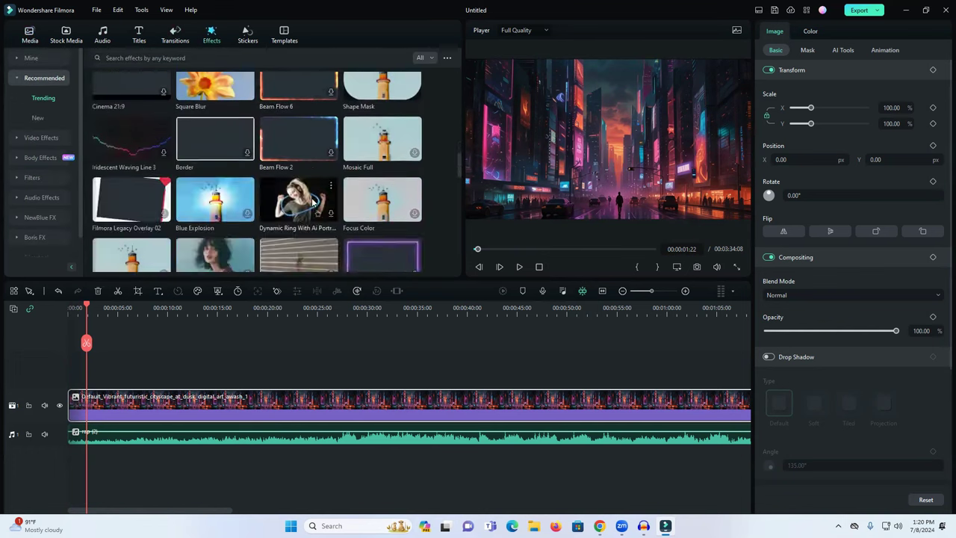
scroll(303, 118, "down", 10)
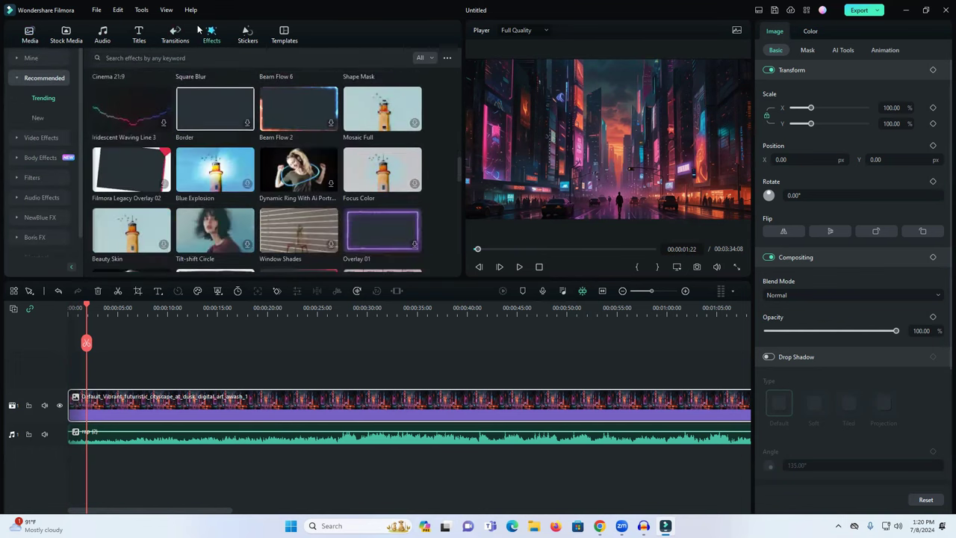
scroll(275, 179, "up", 5)
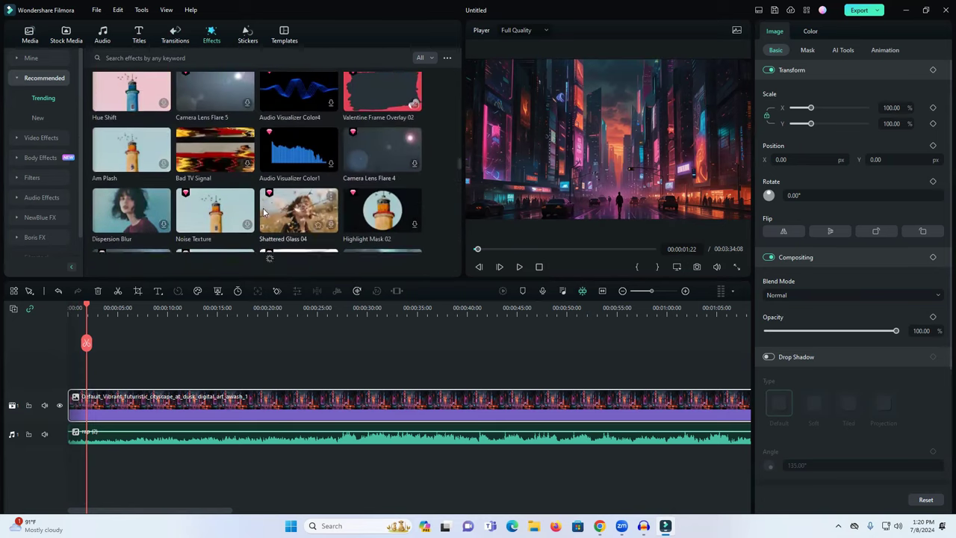
scroll(299, 203, "down", 10)
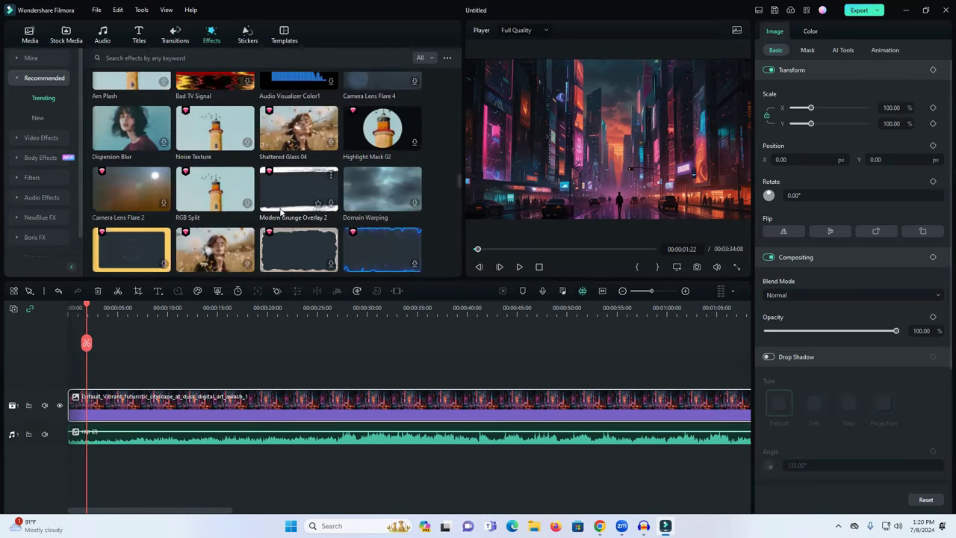
scroll(318, 206, "up", 1)
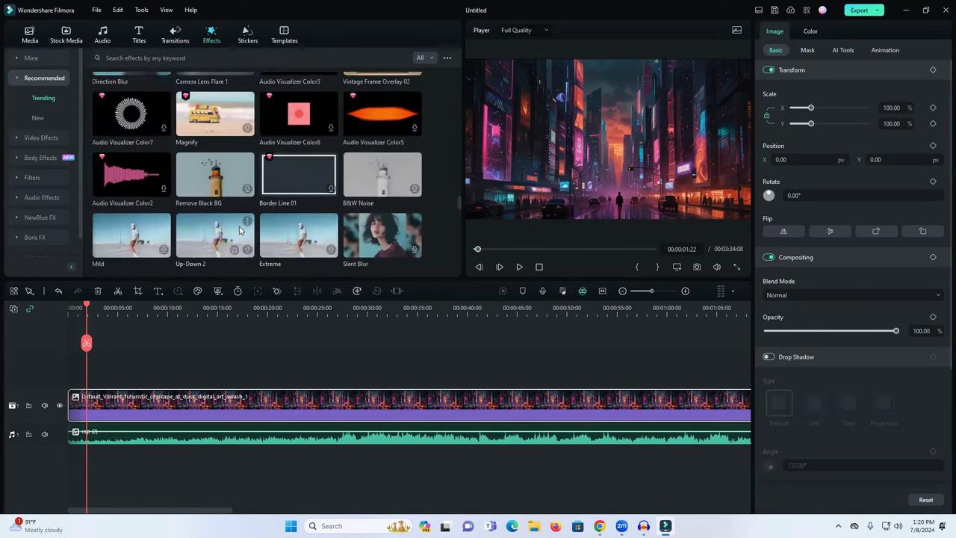
scroll(290, 218, "down", 1)
left_click_drag(298, 222, 695, 384)
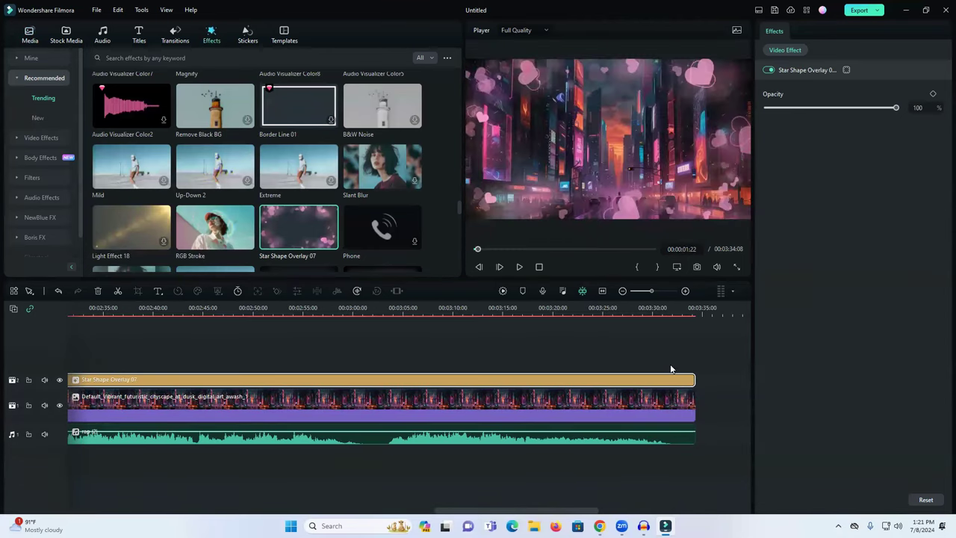
- Preview the Star Shape Overlay 07 effect, reduce its opacity to 49%, and play the result
left_click(521, 268)
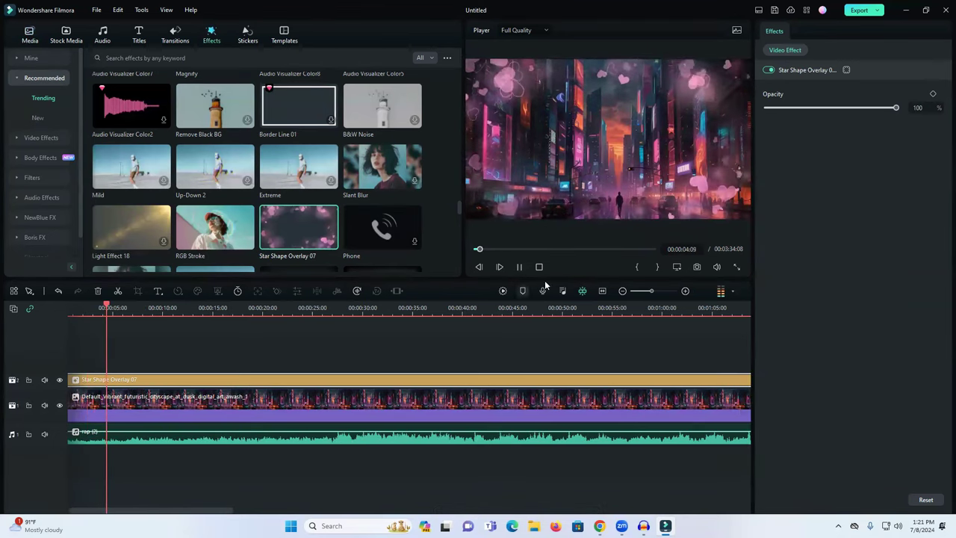
left_click(520, 267)
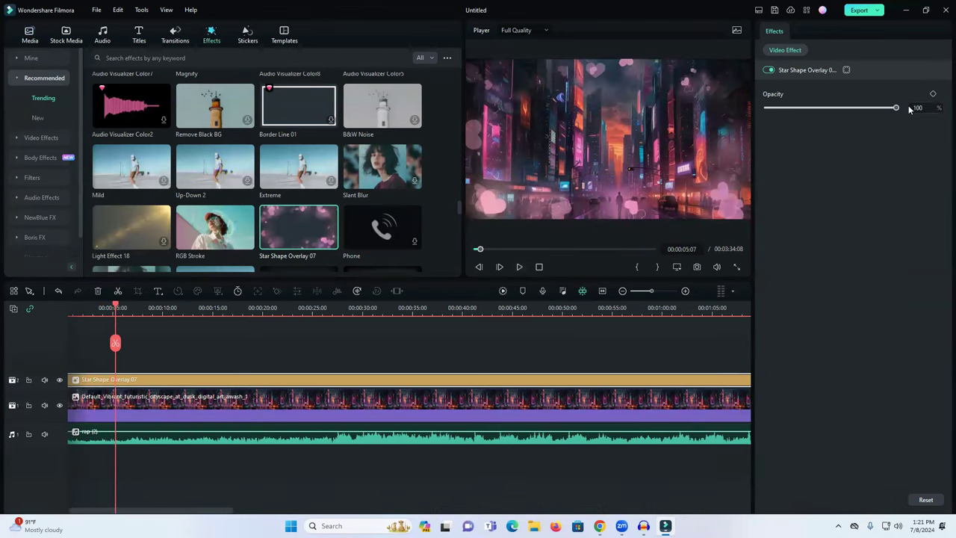
left_click_drag(896, 108, 823, 112)
key("space")
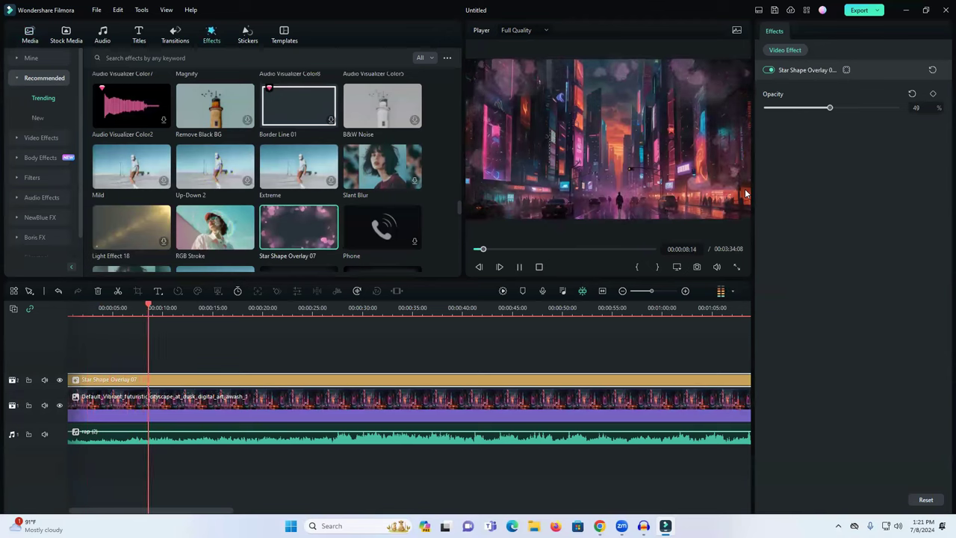
key("space")
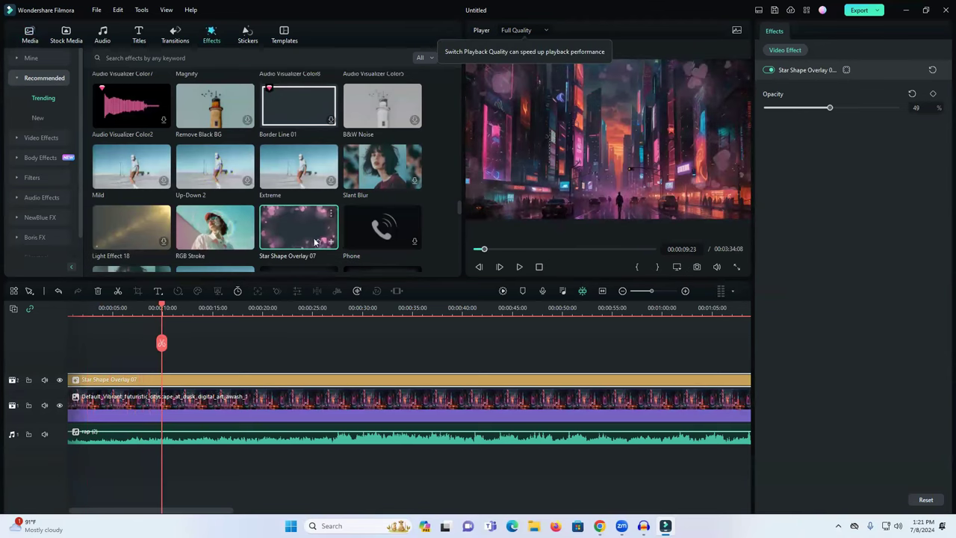
- Find the Iridescent Circle 5 visualizer among the trending effects and preview it
scroll(314, 242, "up", 4)
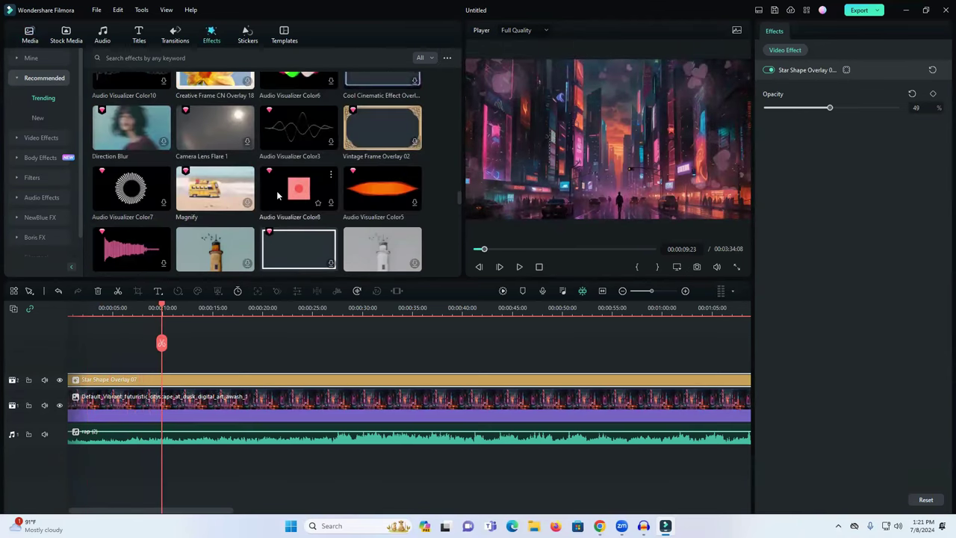
scroll(276, 194, "up", 4)
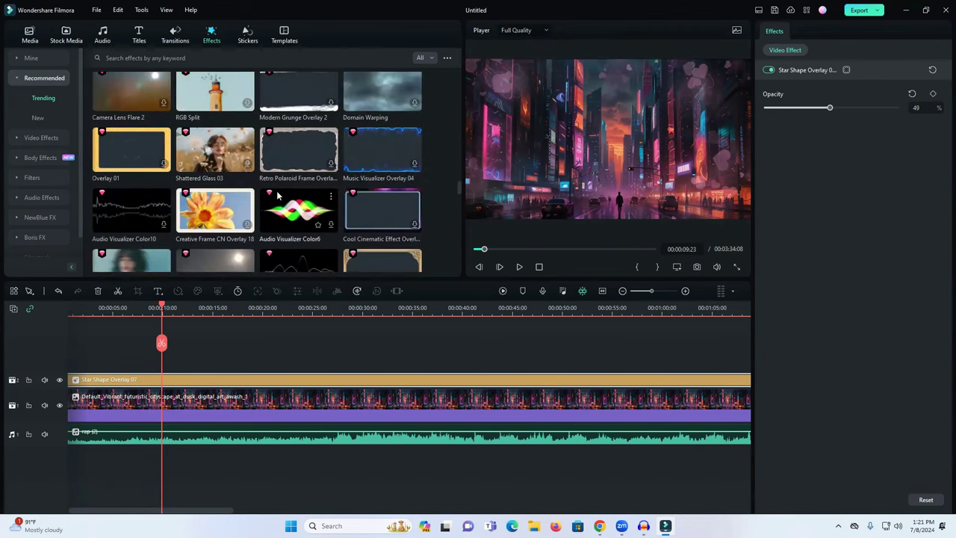
scroll(276, 195, "up", 6)
scroll(277, 194, "up", 6)
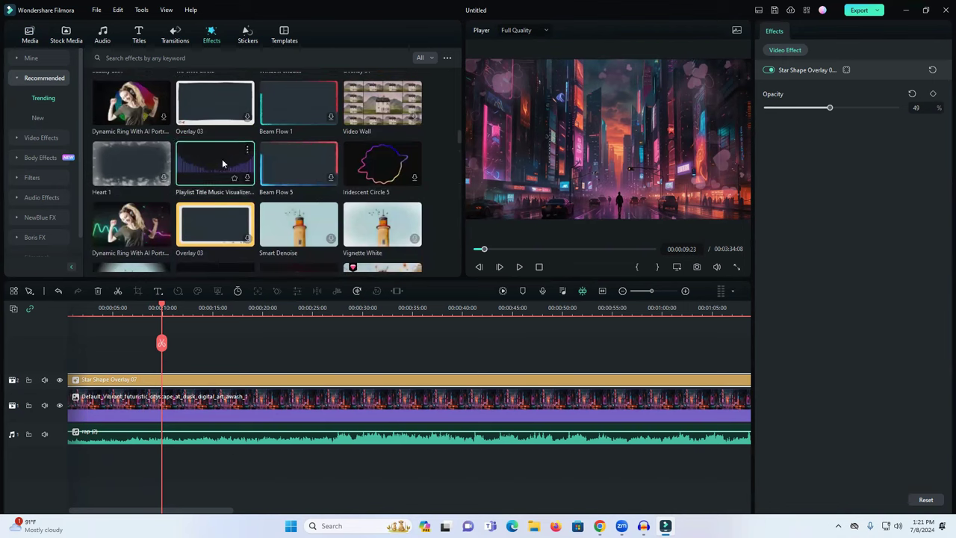
left_click(373, 169)
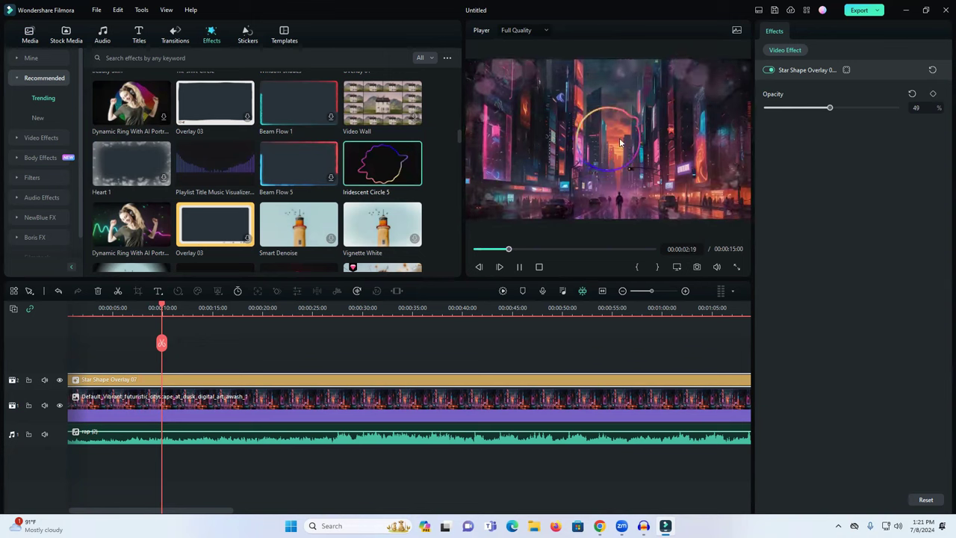
left_click(497, 265)
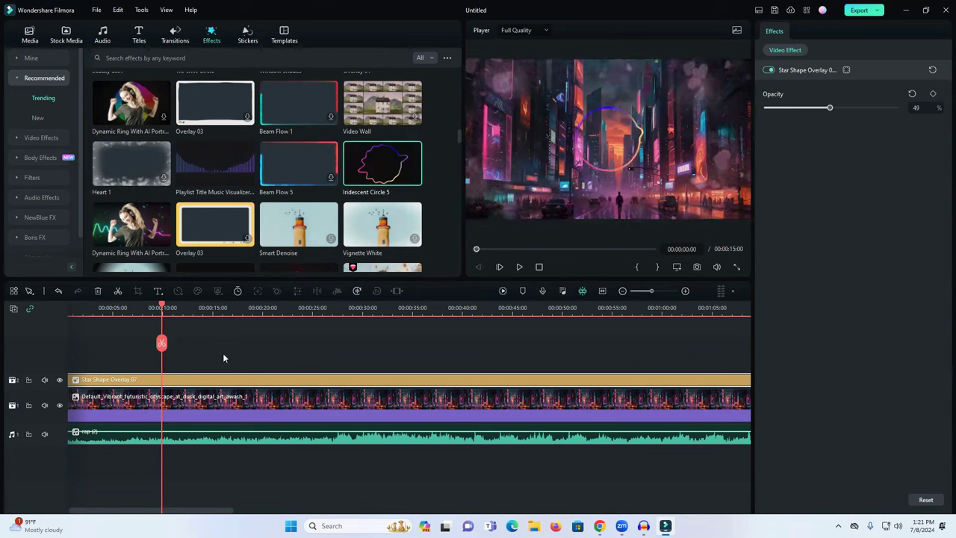
- Add Iridescent Circle 5 above the Star Shape Overlay 07 clip, extend it to the song's end, and play it briefly
left_click_drag(652, 291, 642, 291)
left_click_drag(374, 166, 605, 360)
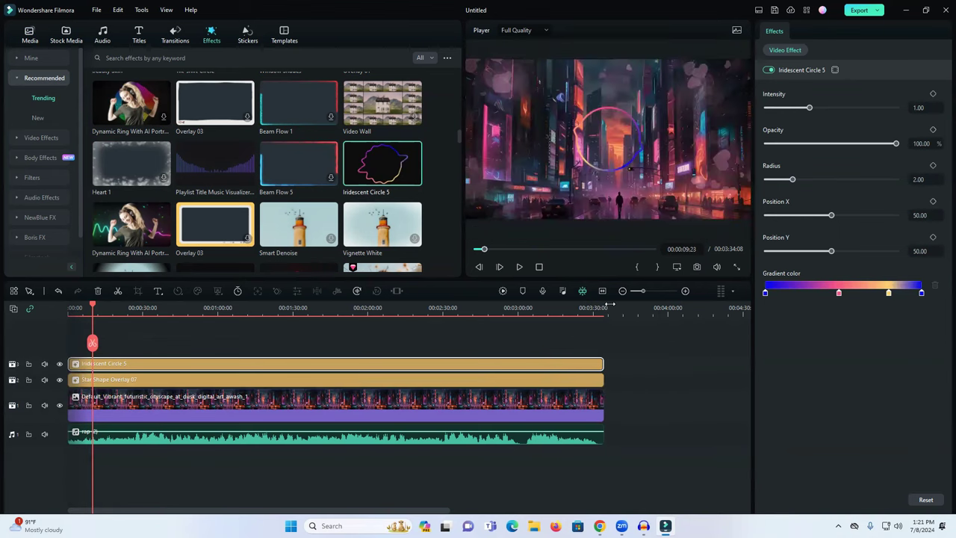
key("space")
key("space")
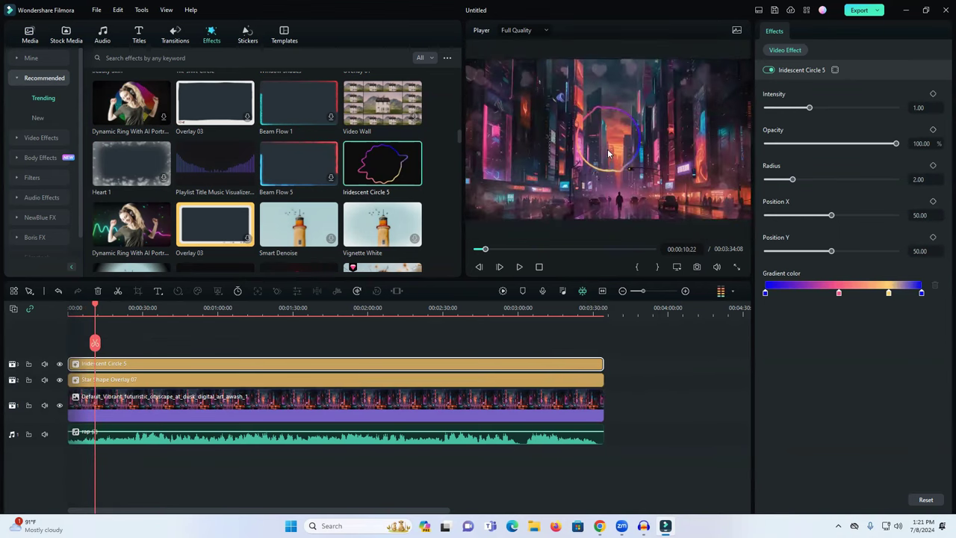
- Set the Iridescent Circle 5 effect's intensity to 2.40 and its Position X to 49.62
mouse_move(895, 150)
left_mouse_down()
mouse_move(837, 150)
mouse_move(897, 146)
left_mouse_up()
left_click_drag(813, 109, 871, 110)
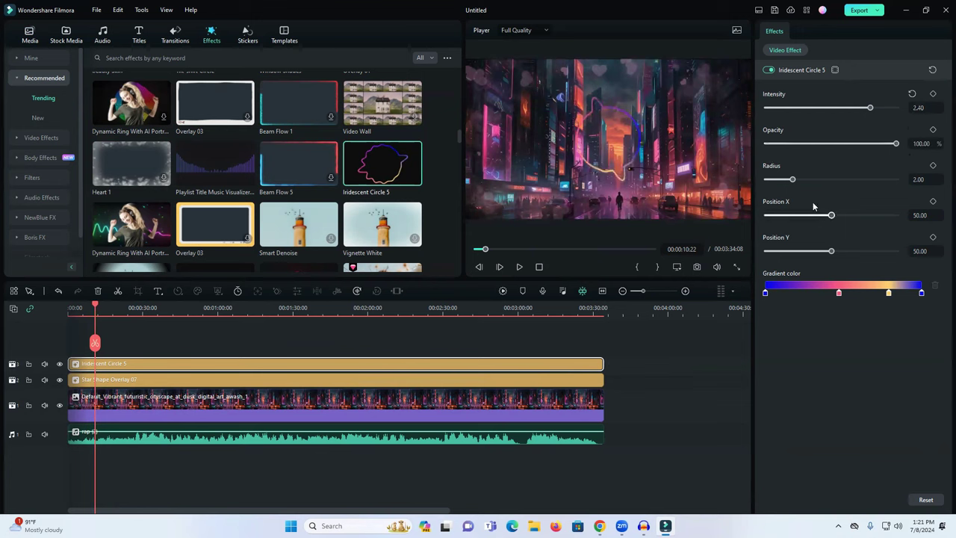
mouse_move(835, 220)
left_mouse_down()
mouse_move(863, 218)
mouse_move(831, 219)
left_mouse_up()
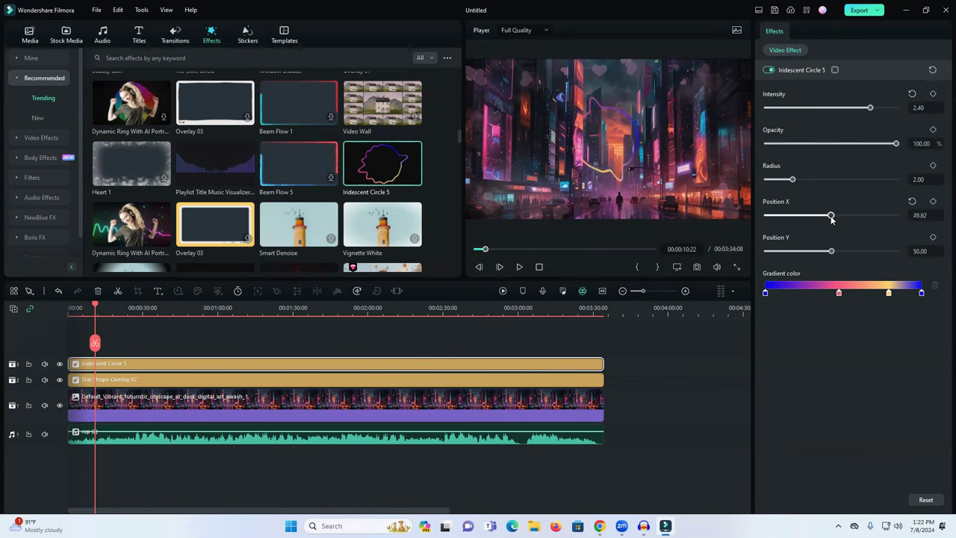
- Play the video from about 1:16 and shift the visualizer gradient's pink color stop slightly toward the yellow one
key("space")
left_click(256, 310)
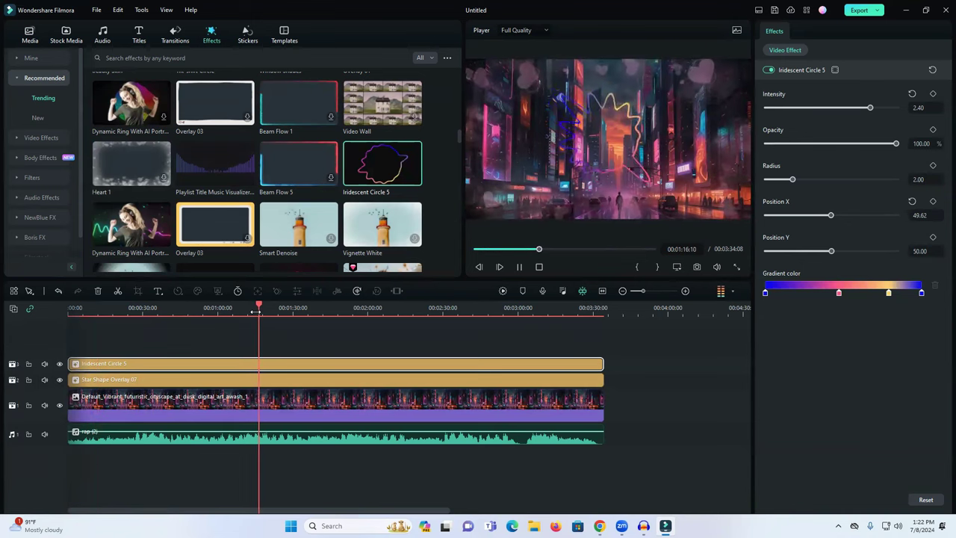
key("space")
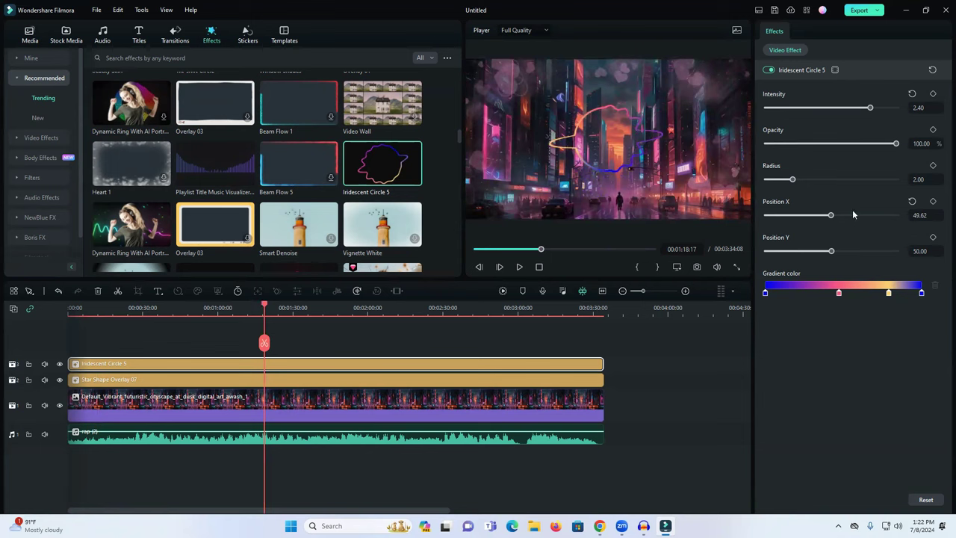
left_click_drag(843, 297, 850, 293)
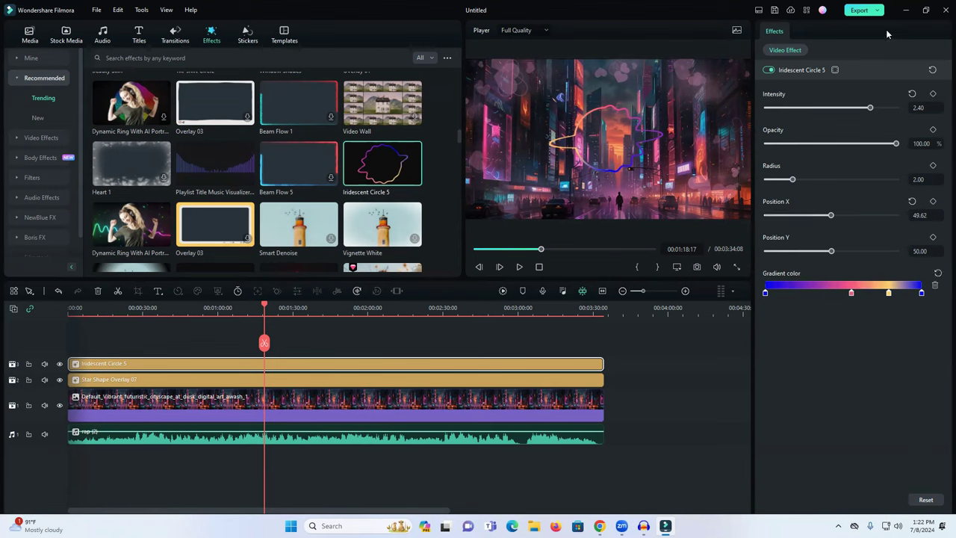
- Export the project locally to Downloads as an MP4 named ai music at 1920x1080 and 25 fps
left_click(861, 11)
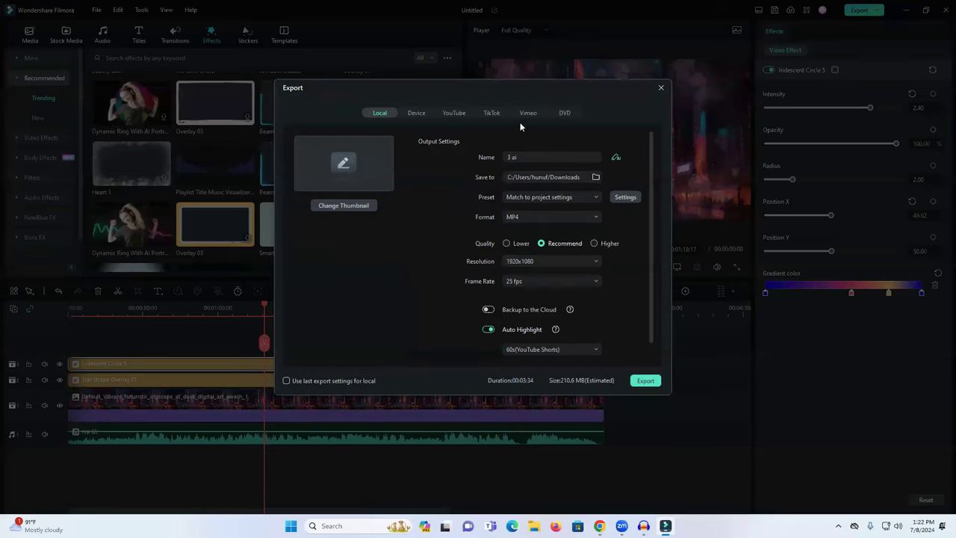
left_click(529, 157)
left_click(647, 382)
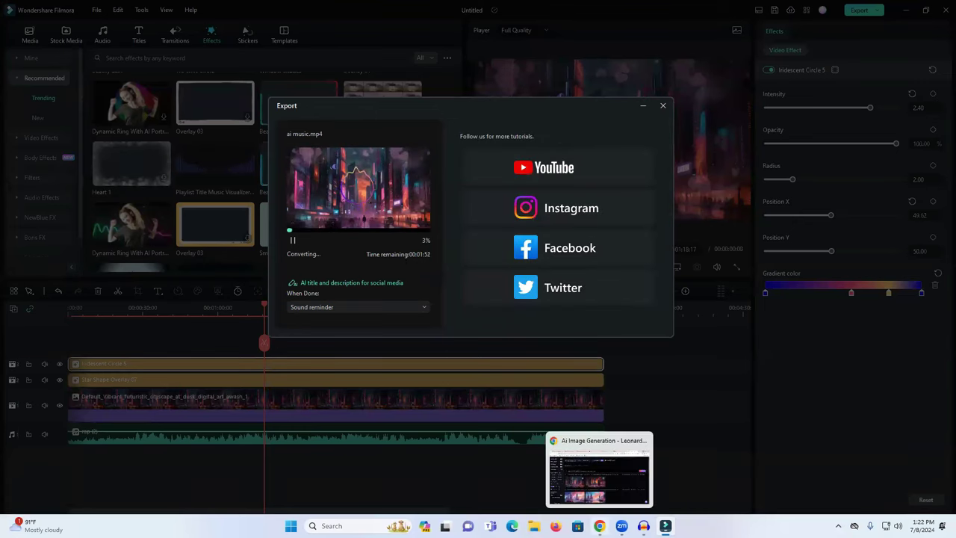
- Switch to Chrome and review the sad Hindi song lyrics in the ChatGPT conversation
left_click(600, 526)
left_click_drag(555, 52, 555, 4)
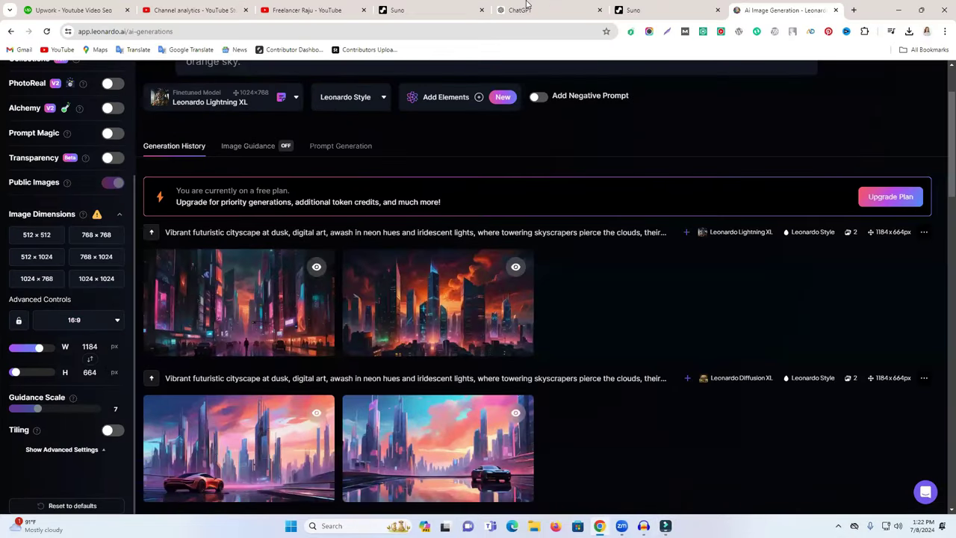
left_click(527, 6)
scroll(551, 291, "down", 3)
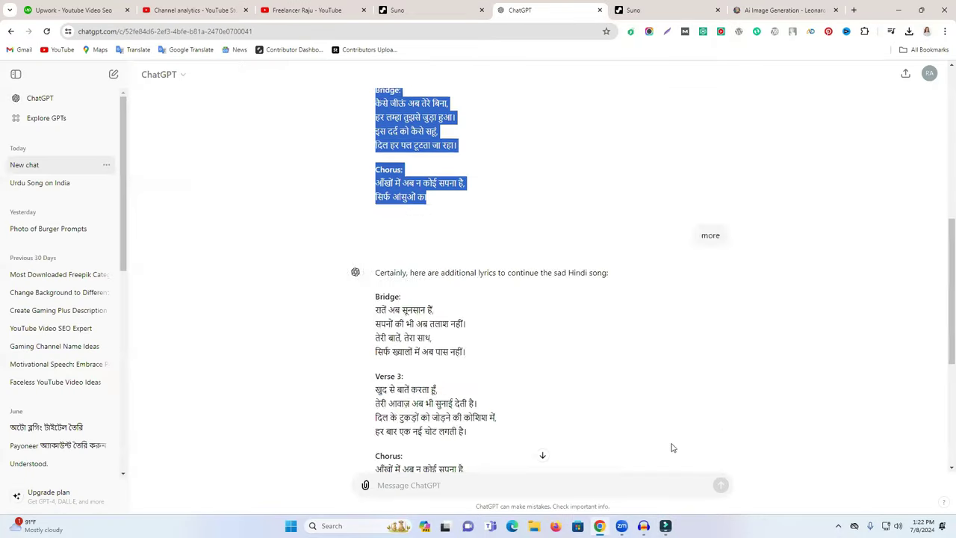
scroll(519, 387, "down", 4)
scroll(550, 403, "up", 4)
scroll(549, 401, "down", 4)
scroll(549, 402, "up", 4)
scroll(585, 152, "up", 2)
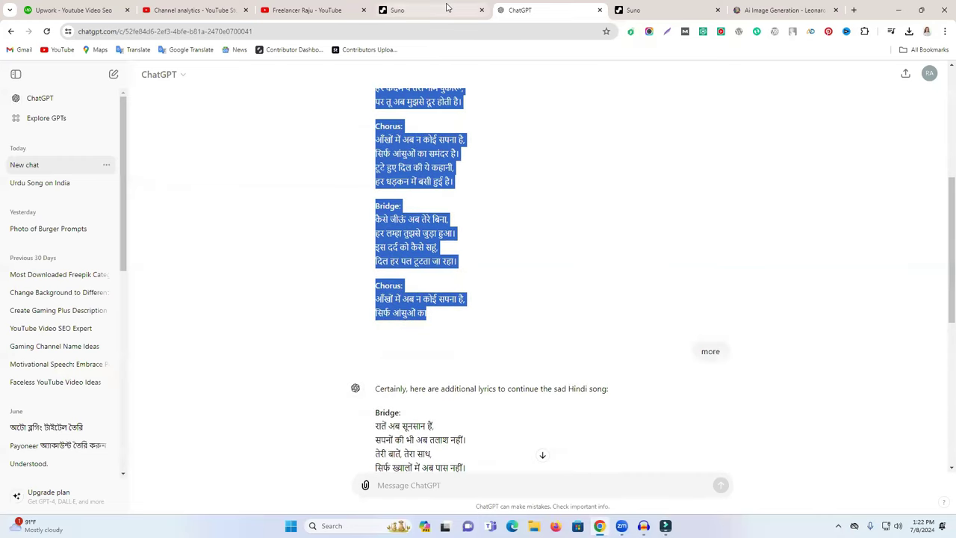
- Play the 4:00 version of sad song 2024 in Suno and sample it at about 0:58, 1:36 and 2:34
left_click(419, 10)
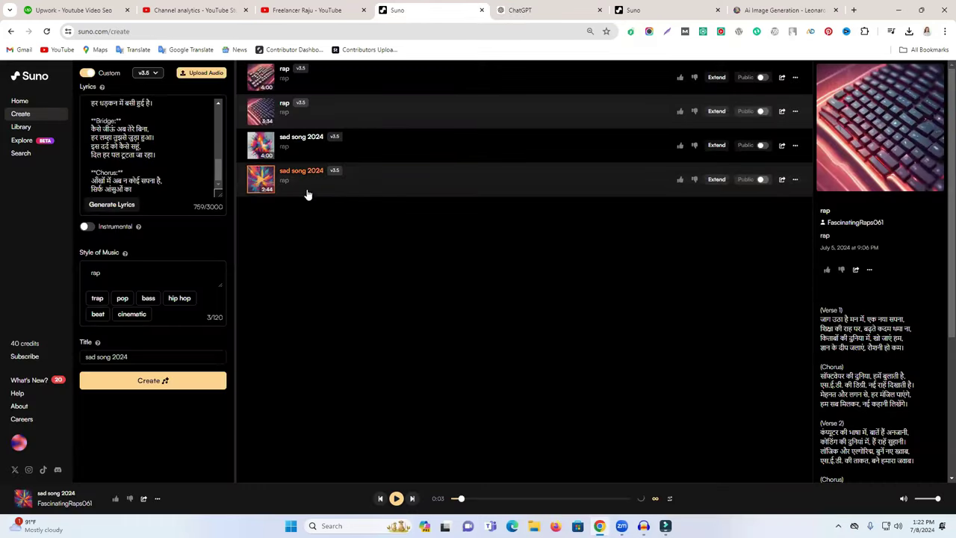
left_click(260, 145)
left_click(495, 498)
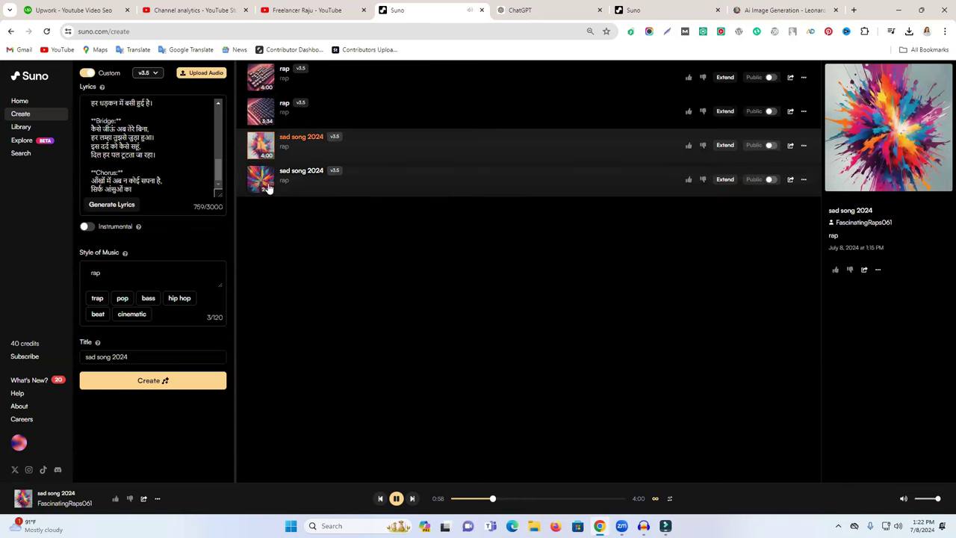
left_click(521, 498)
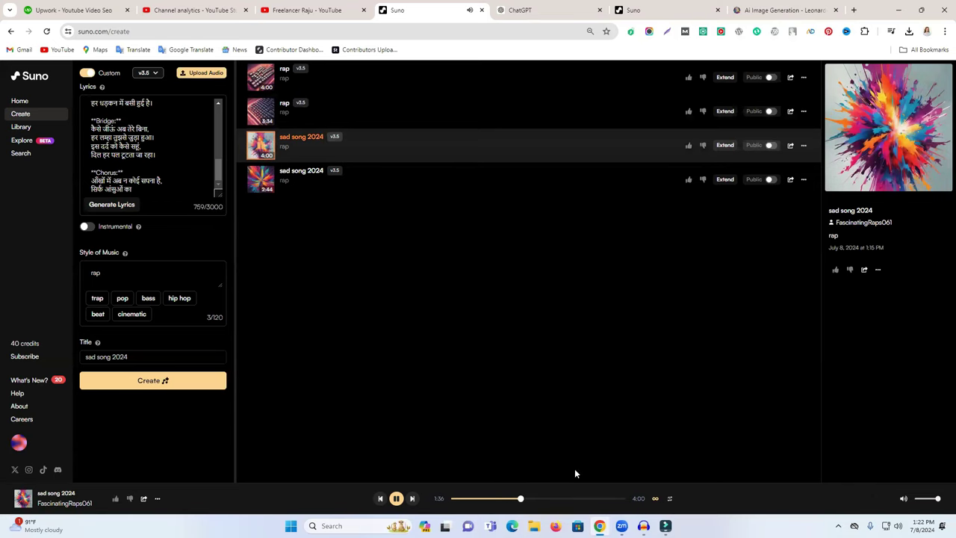
left_click(563, 500)
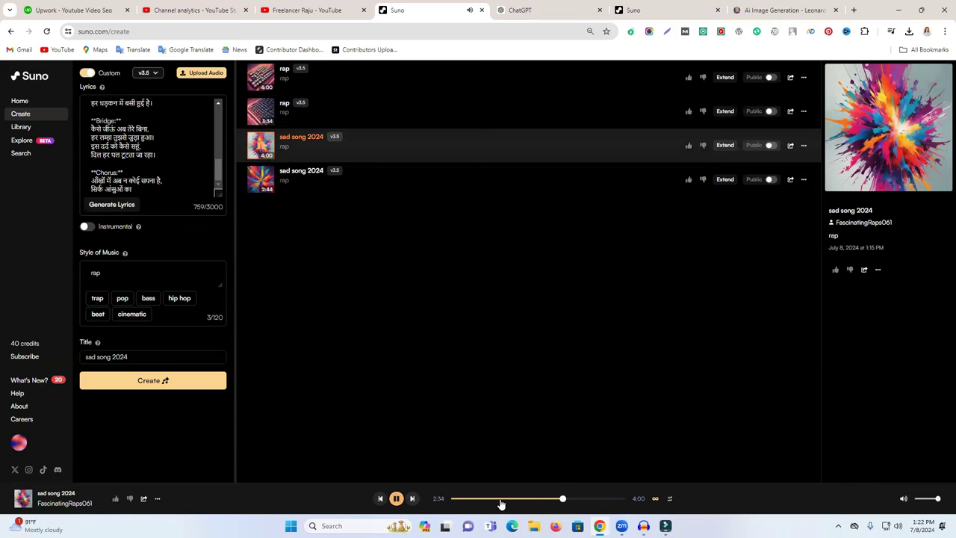
- Delete the introductory sentence and the song title above Verse 1 from the Suno lyrics
scroll(120, 150, "up", 10)
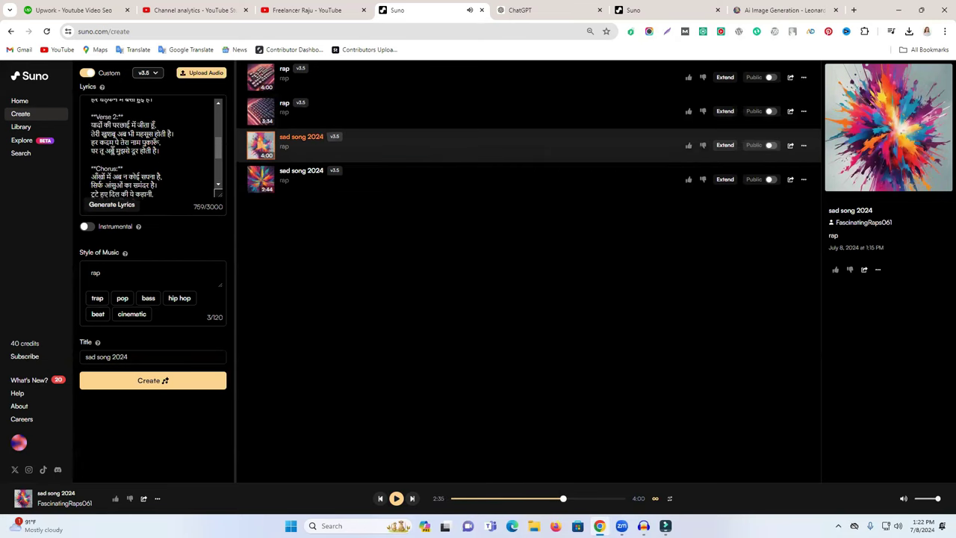
left_click(130, 147)
left_click_drag(184, 132, 55, 98)
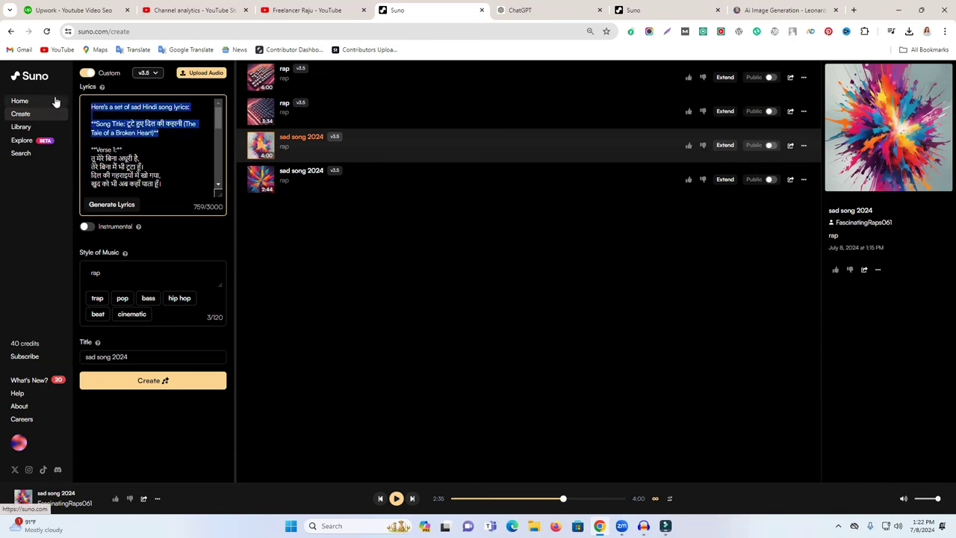
key("BackSpace")
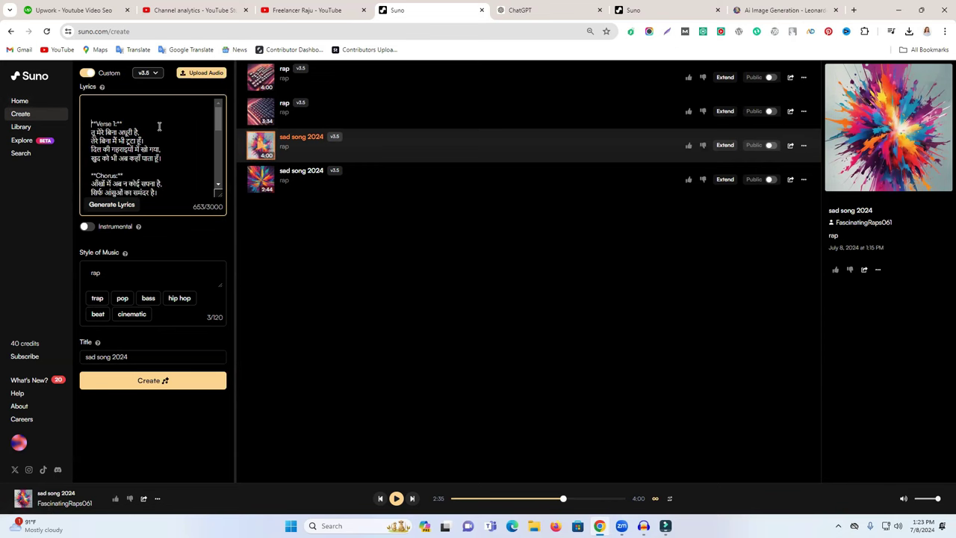
key("BackSpace")
key("BackSpace")
- Open the Urdu Song on India chat in ChatGPT and submit the prompt "give me lyrics in hindi for a song on sed"
left_click(700, 8)
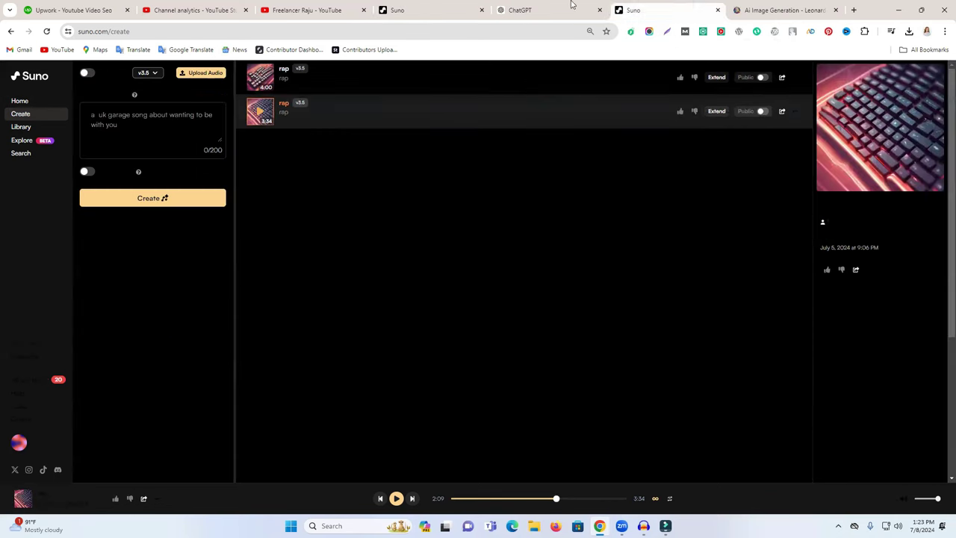
left_click(743, 9)
left_click(527, 9)
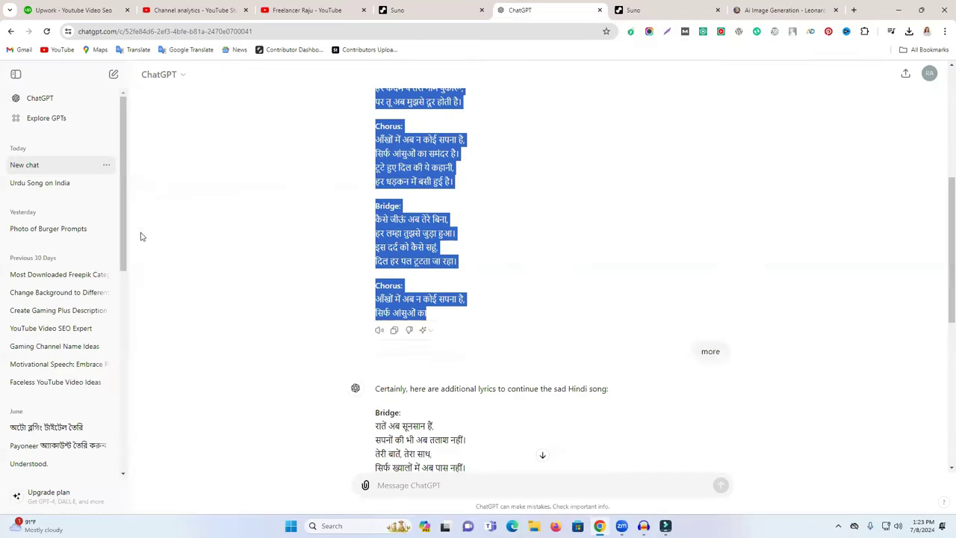
left_click(57, 185)
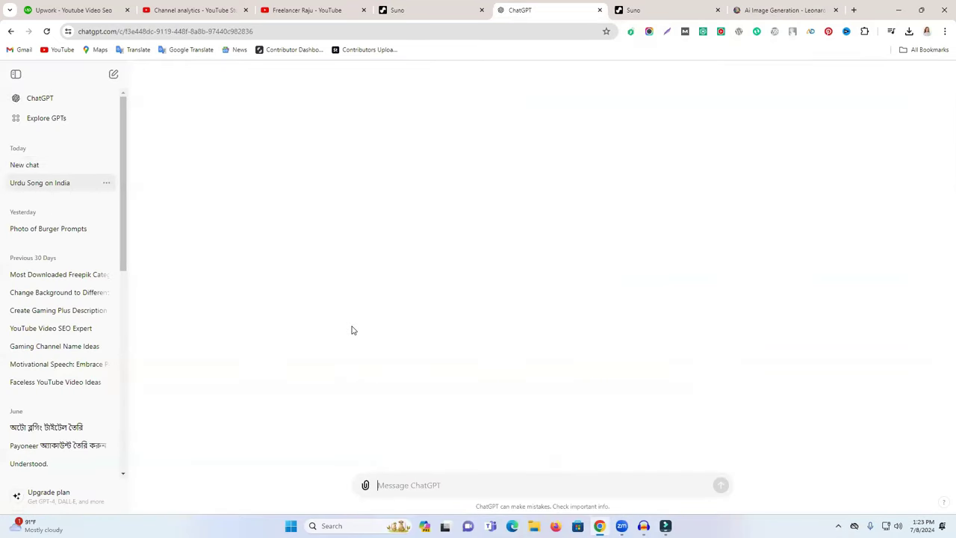
scroll(490, 321, "up", 4)
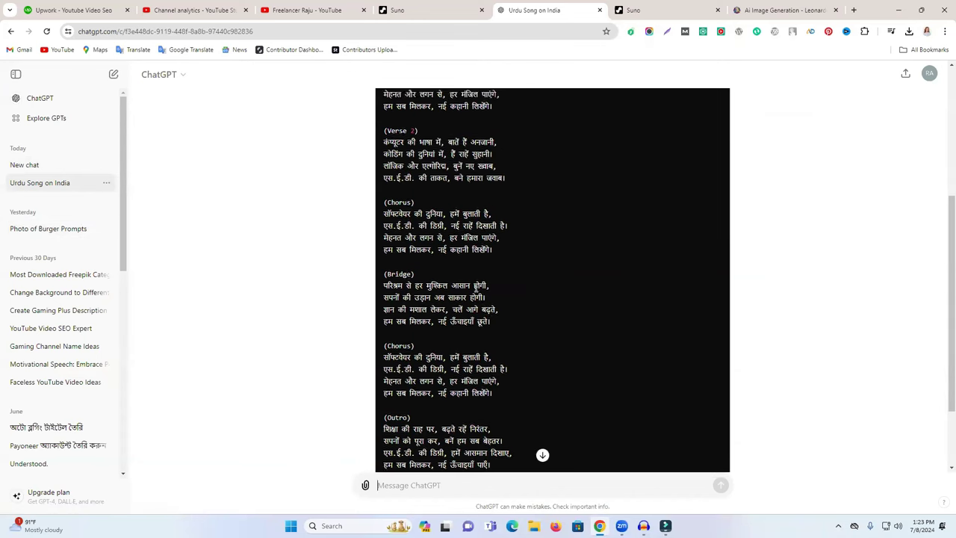
scroll(679, 275, "down", 4)
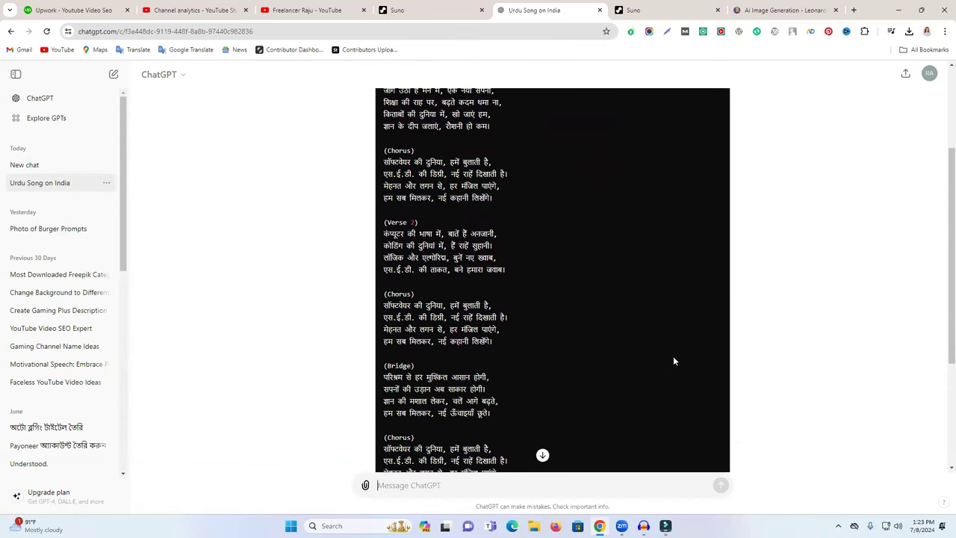
left_click(409, 432)
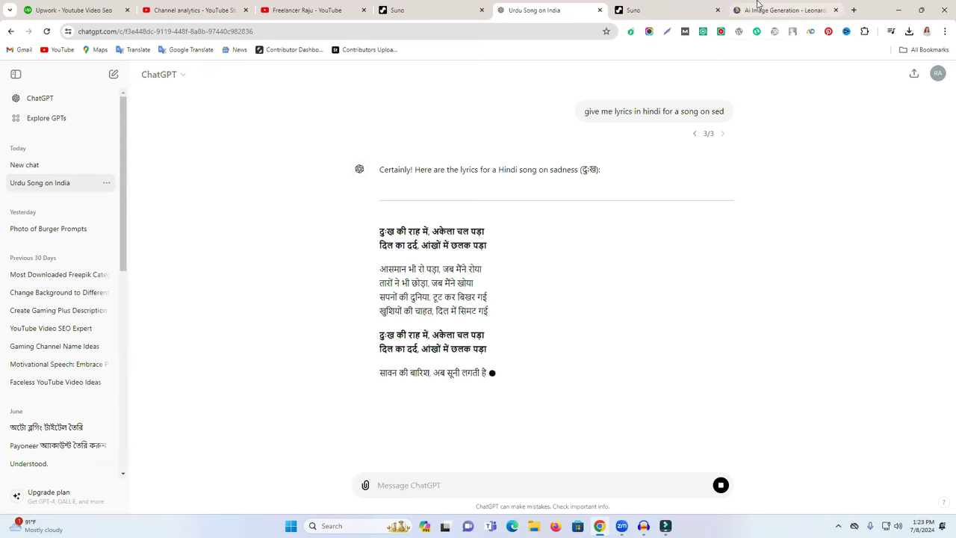
- Check the export progress of ai music.mp4 in Filmora and return to the ChatGPT lyrics in Chrome
left_click(665, 526)
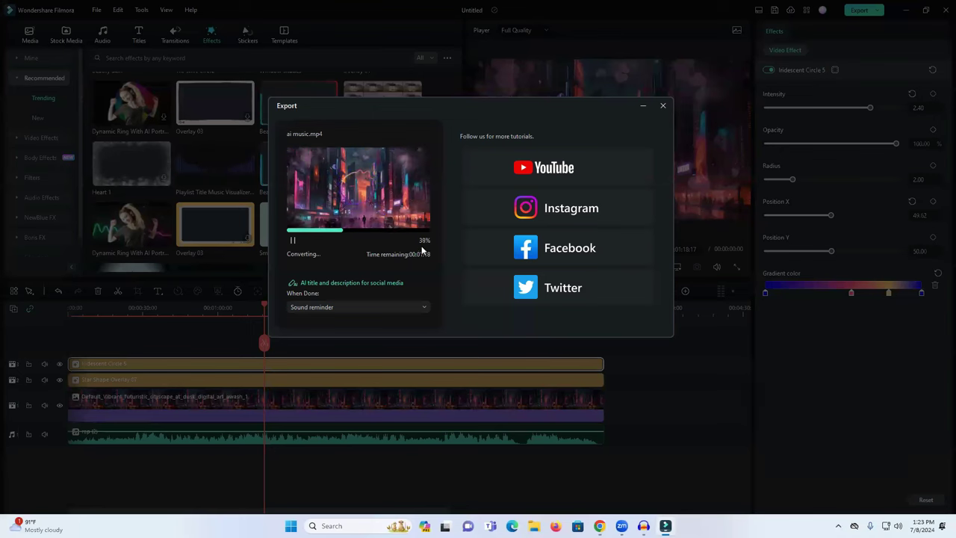
mouse_move(600, 526)
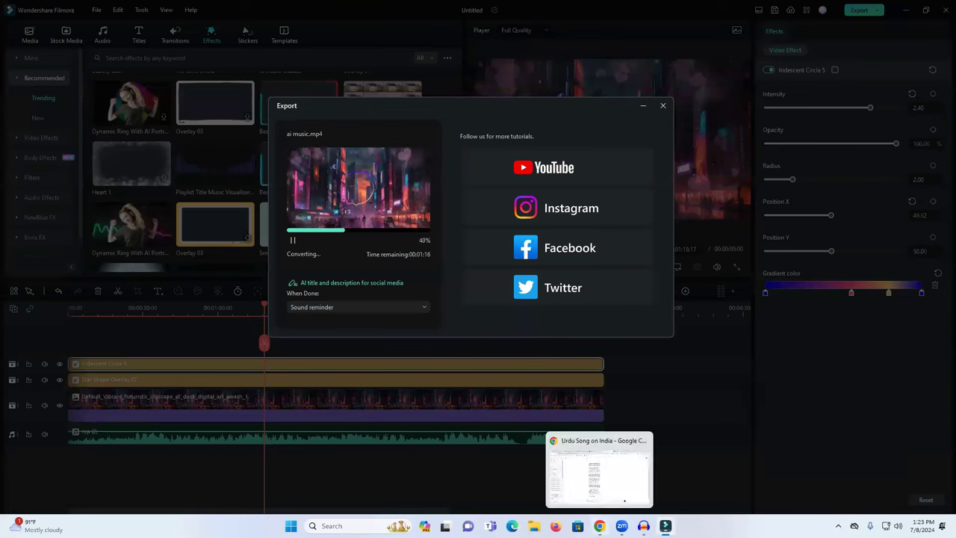
left_click(599, 470)
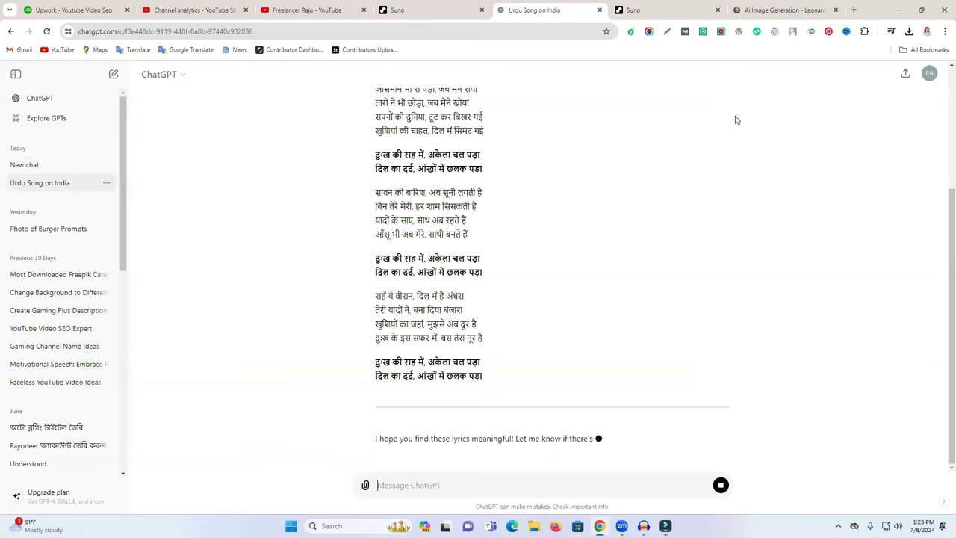
- Switch the YouTube account to the Broken Lover channel and open its channel page
left_click(342, 9)
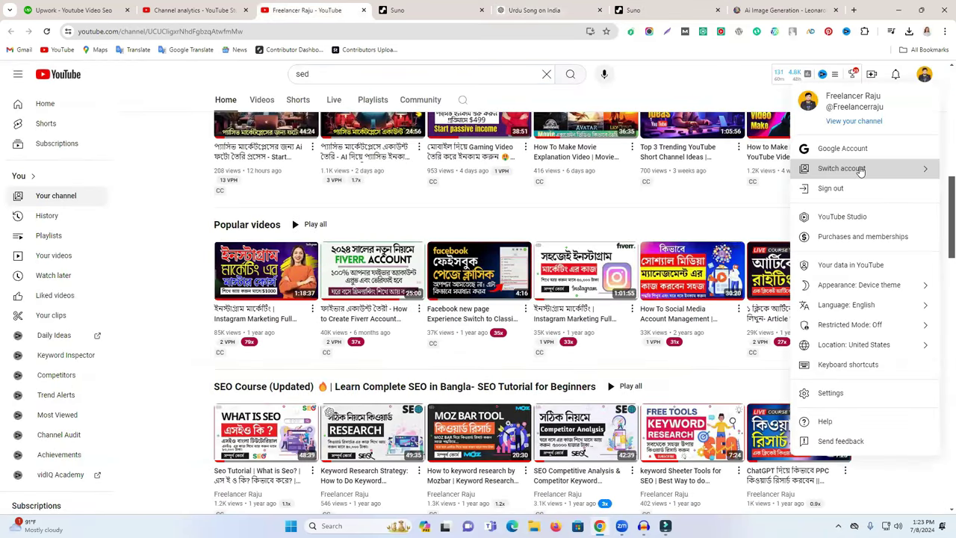
scroll(863, 322, "down", 5)
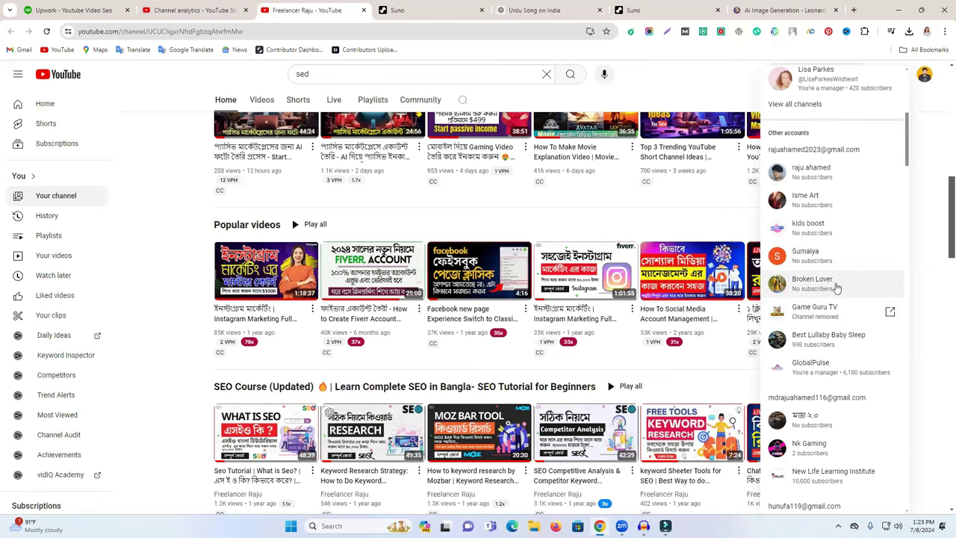
left_click(837, 287)
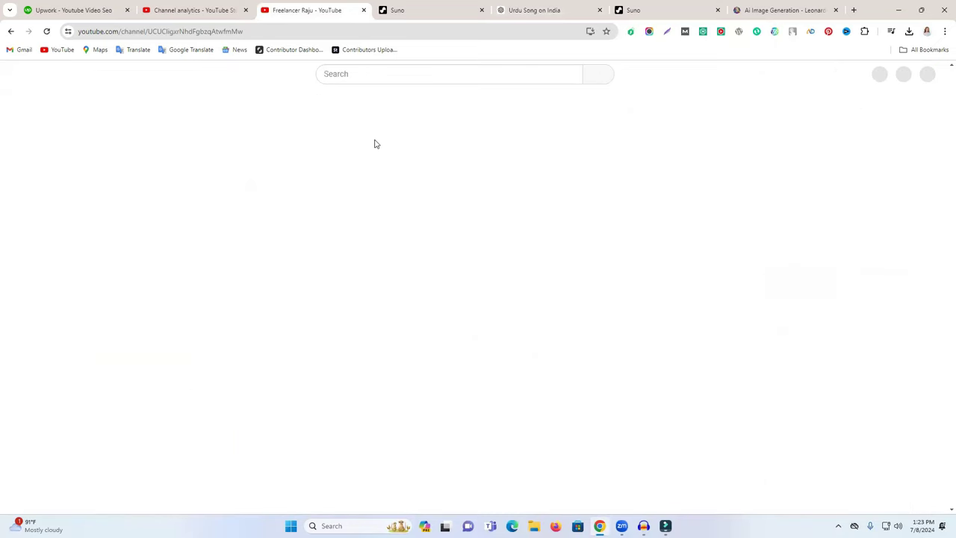
left_click(926, 76)
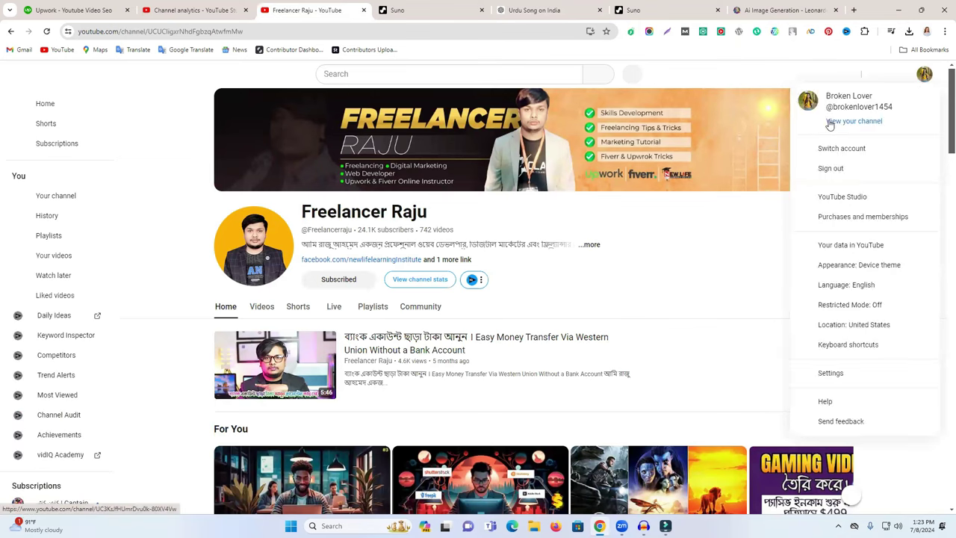
left_click(829, 122)
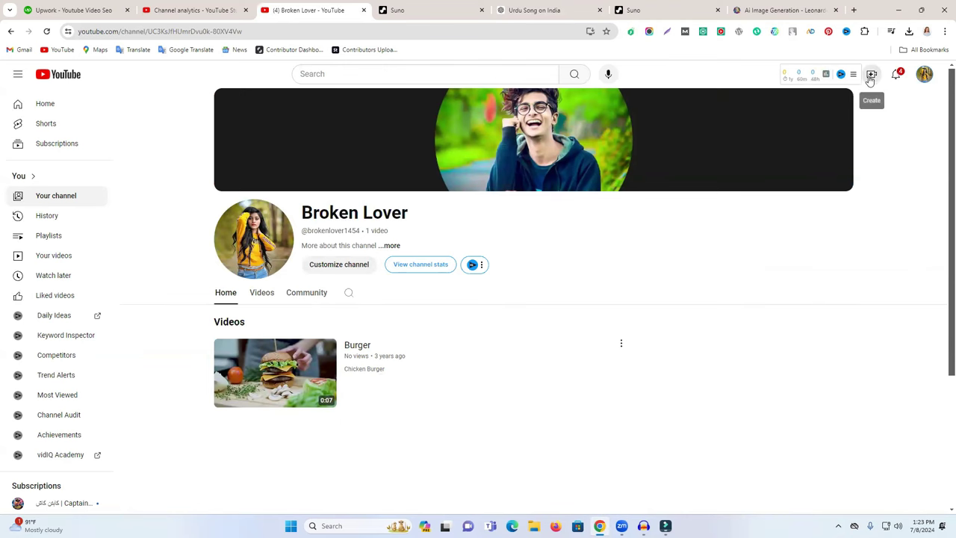
- Check the export progress of ai music.mp4 in Filmora, then review the Leonardo.Ai image generations in Chrome
left_click(666, 526)
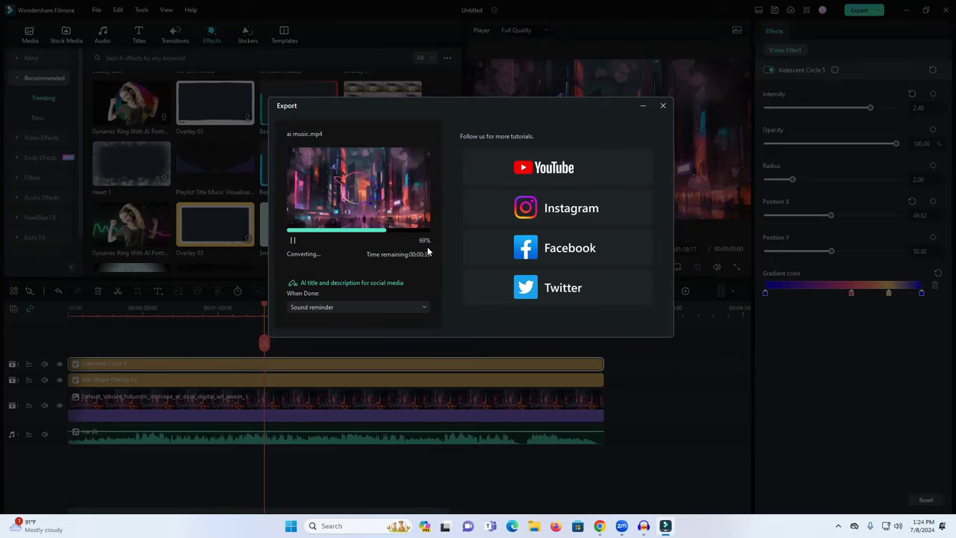
left_click(599, 526)
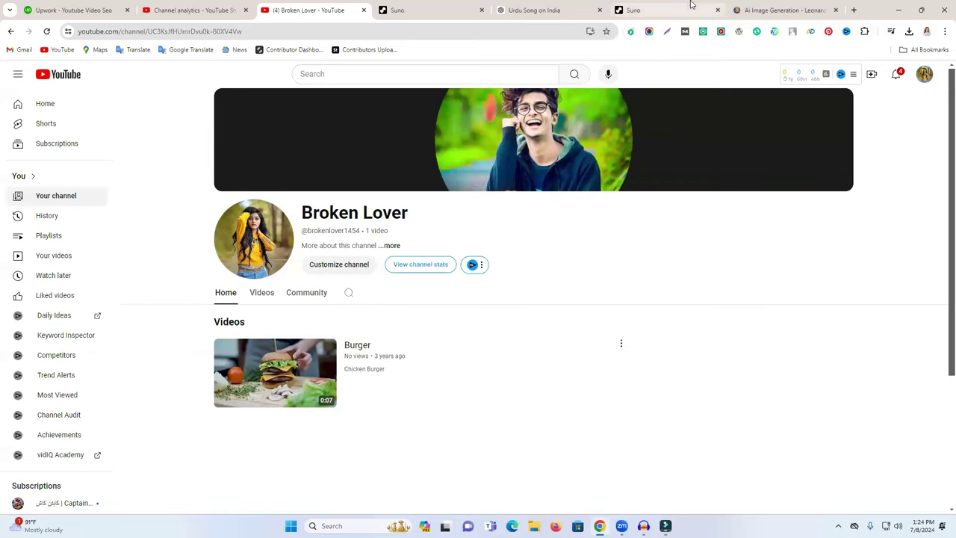
left_click(658, 9)
left_click(544, 6)
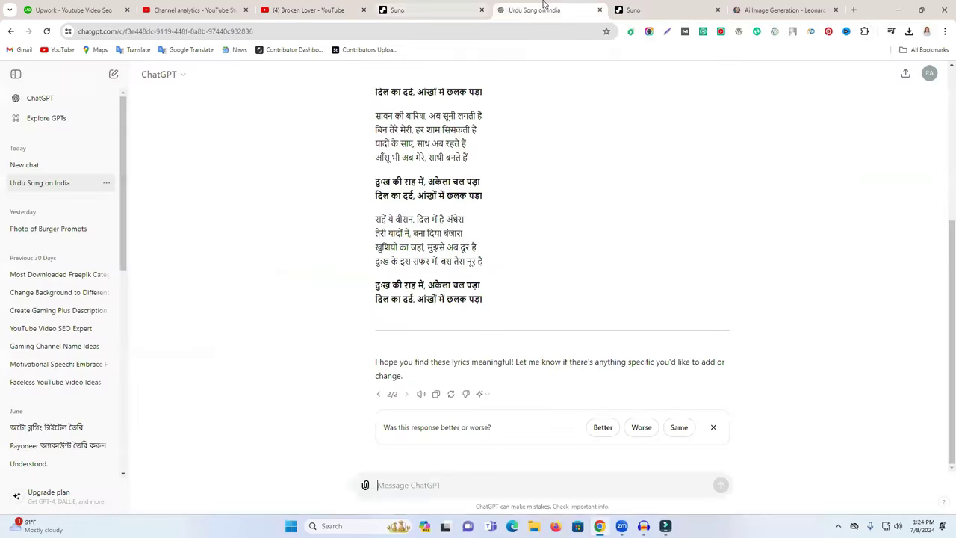
left_click(784, 7)
scroll(536, 360, "down", 2)
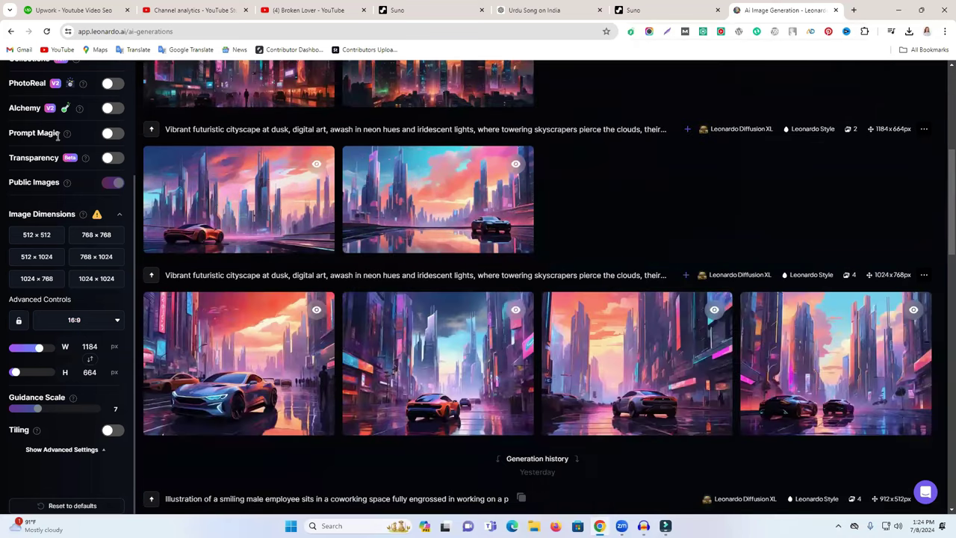
scroll(57, 136, "up", 3)
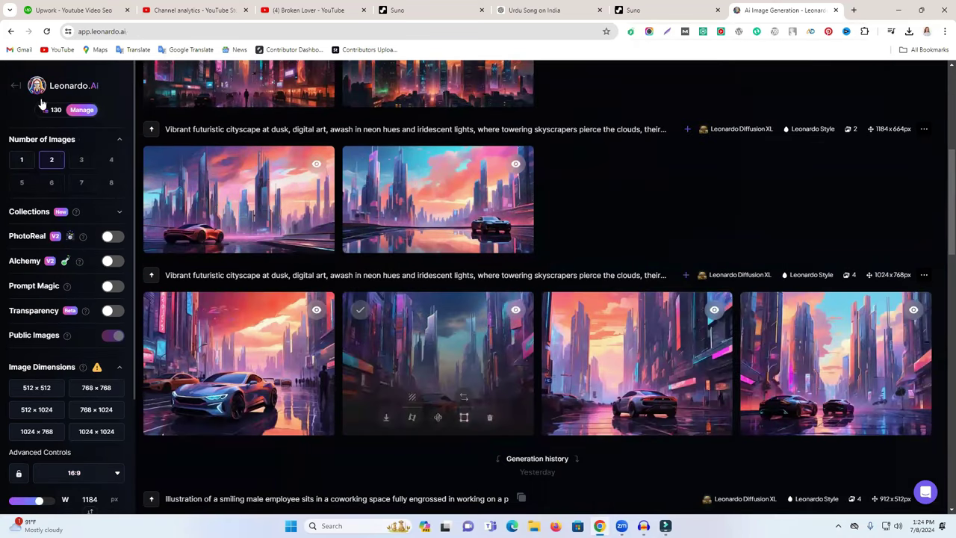
- Return to the Leonardo.Ai home page and browse the trending Community Creations for image ideas
left_click(15, 85)
scroll(579, 341, "down", 2)
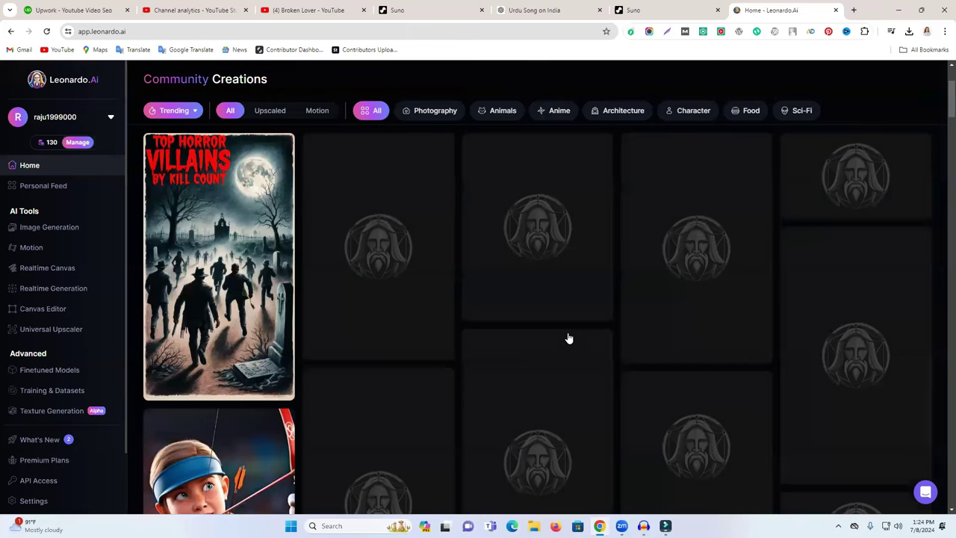
scroll(387, 335, "down", 2)
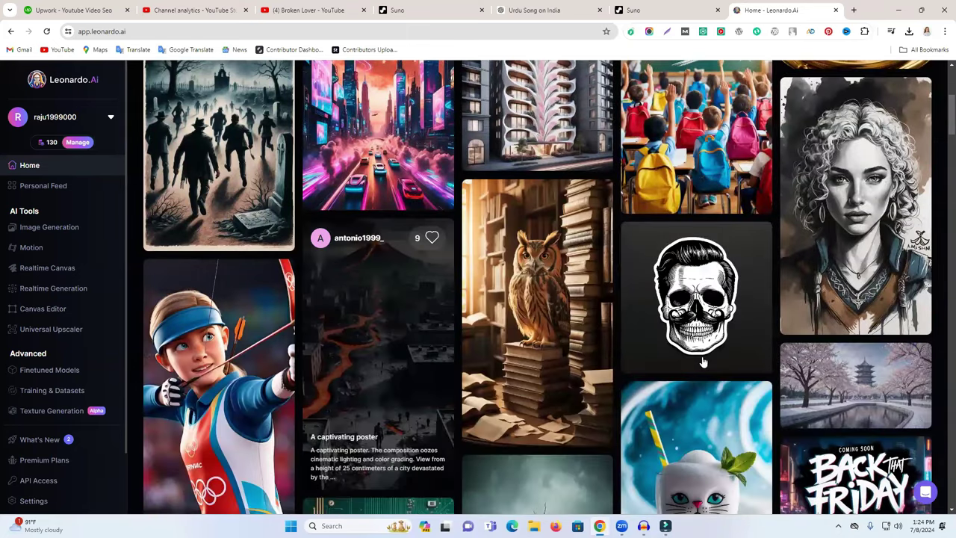
scroll(662, 361, "down", 5)
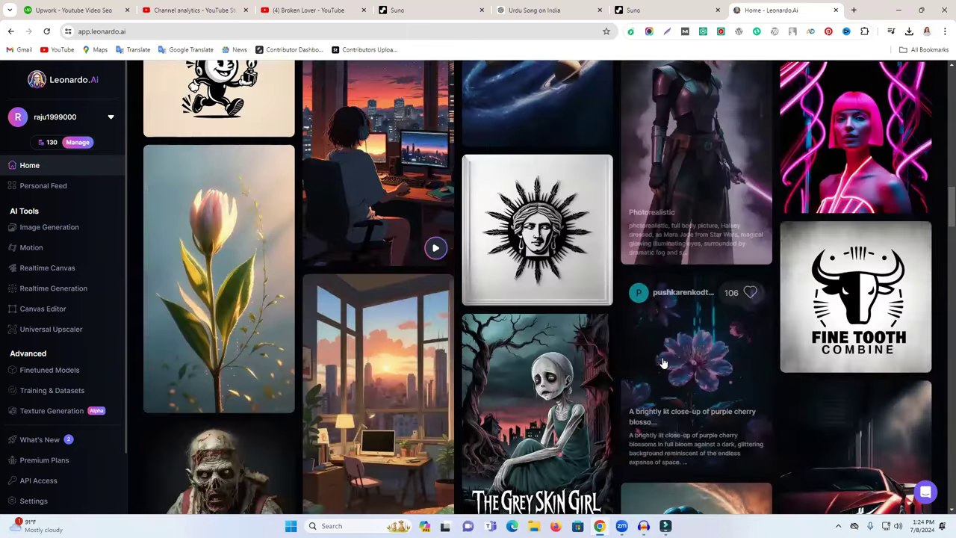
scroll(662, 362, "down", 5)
scroll(662, 362, "down", 5)
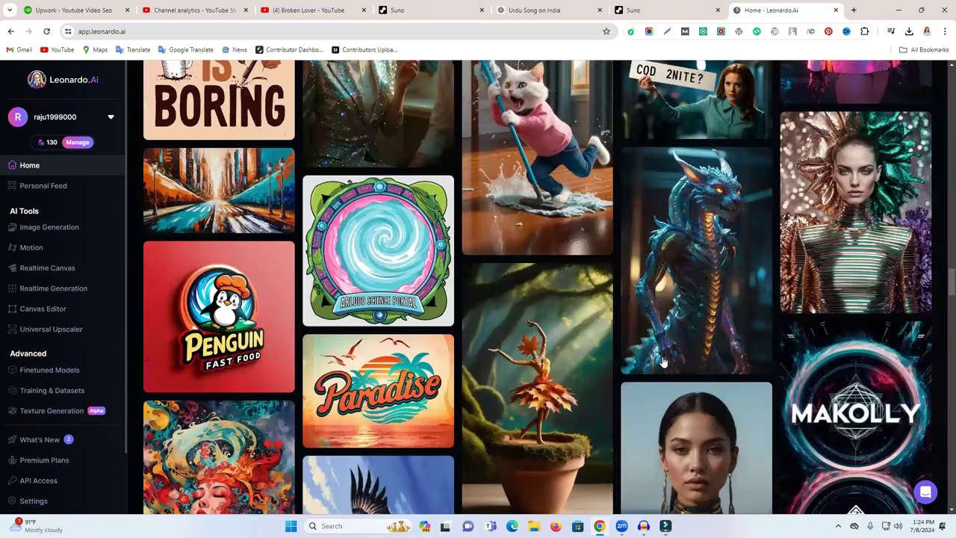
scroll(662, 362, "down", 5)
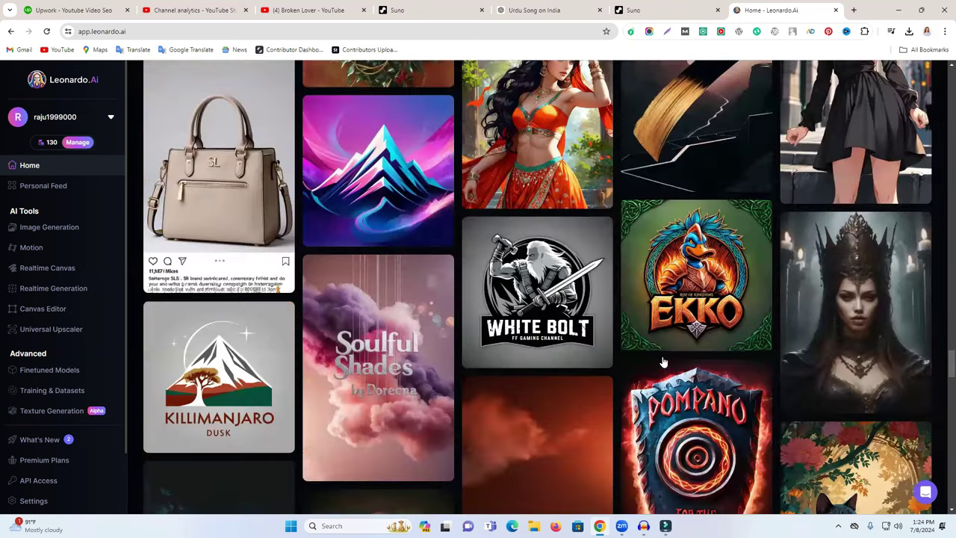
scroll(662, 362, "down", 5)
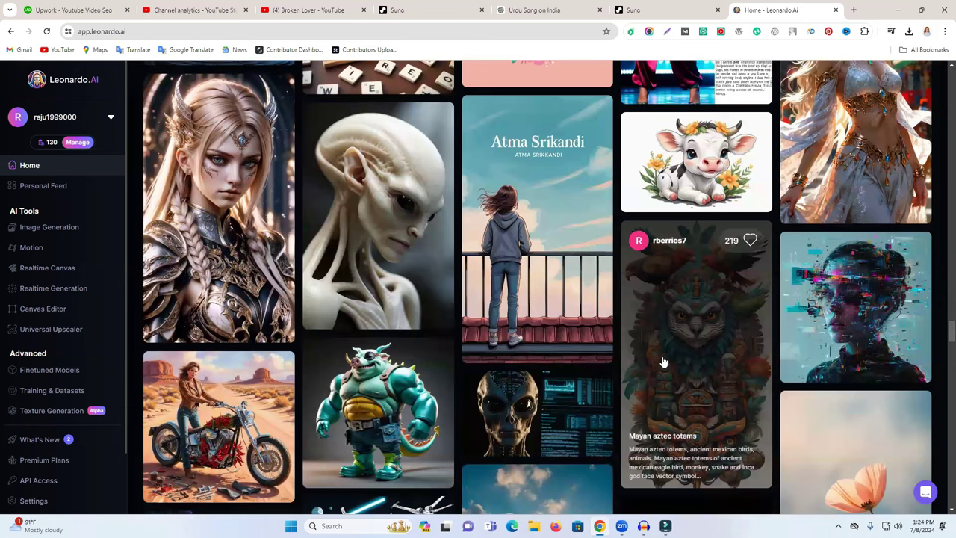
scroll(662, 361, "down", 5)
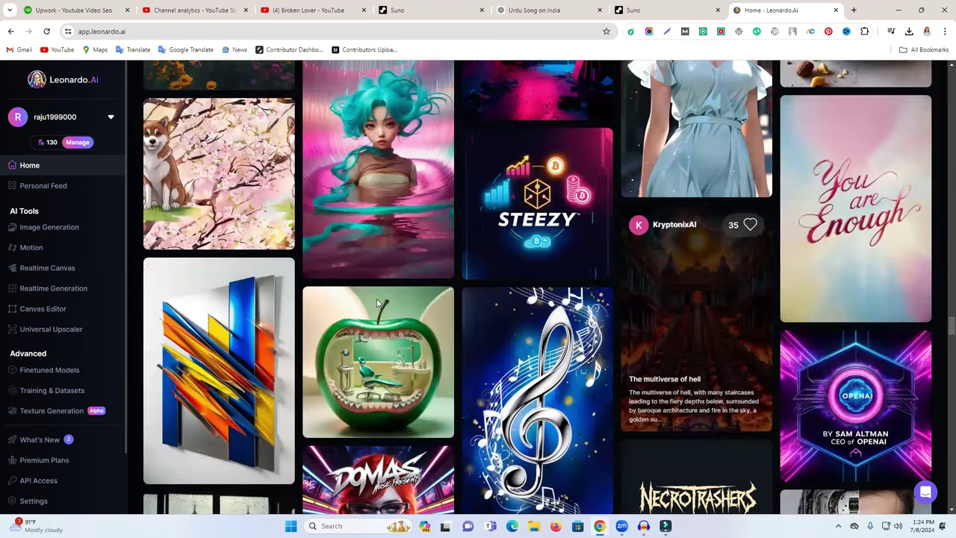
scroll(483, 178, "down", 3)
scroll(628, 372, "down", 4)
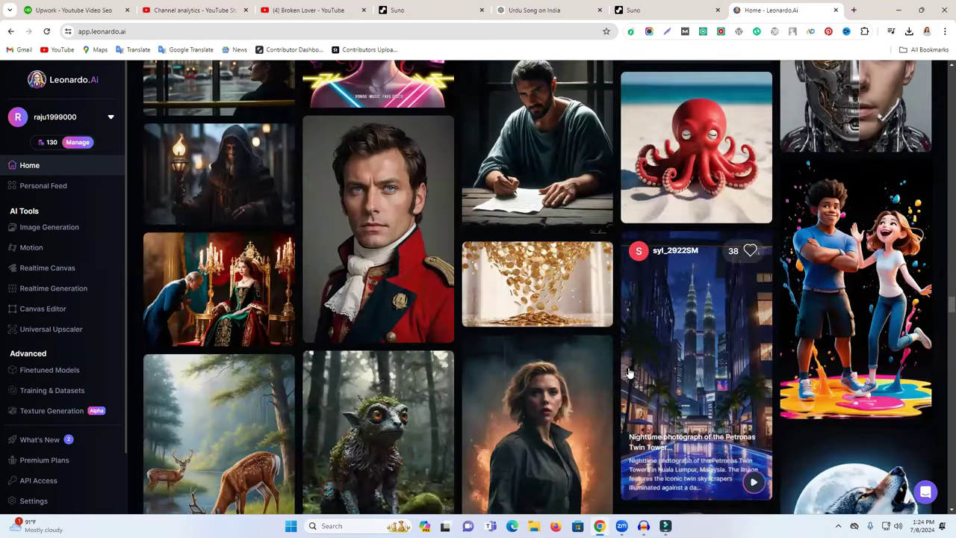
scroll(628, 372, "down", 6)
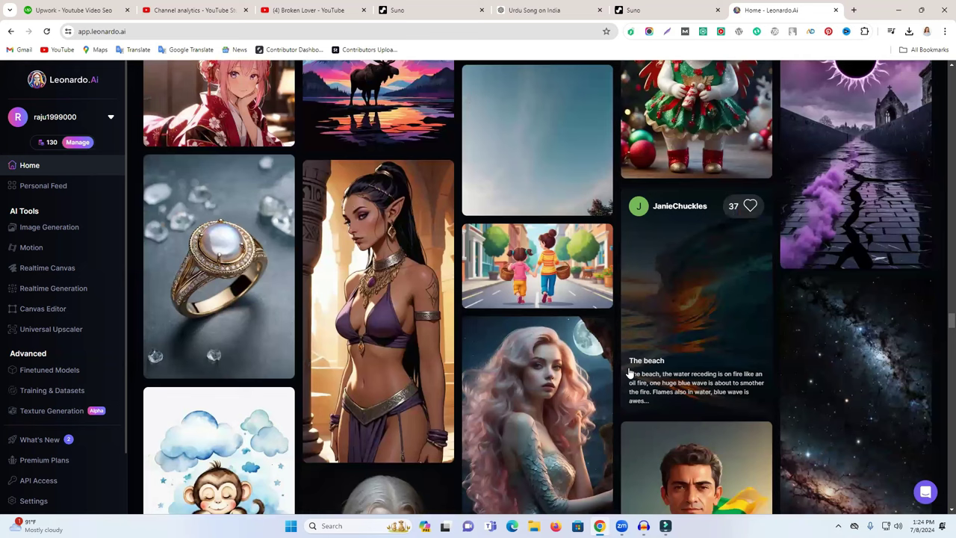
scroll(822, 293, "up", 3)
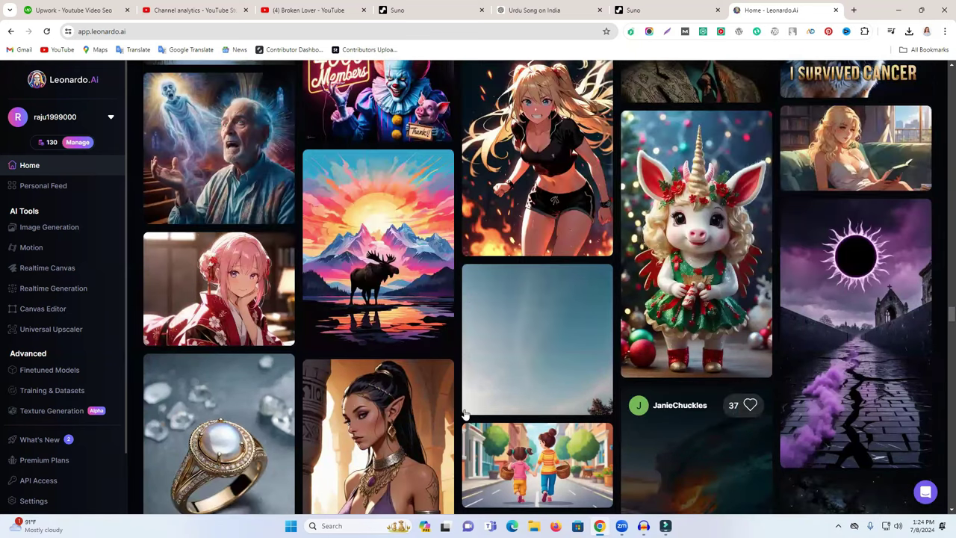
scroll(811, 296, "down", 5)
scroll(707, 331, "down", 6)
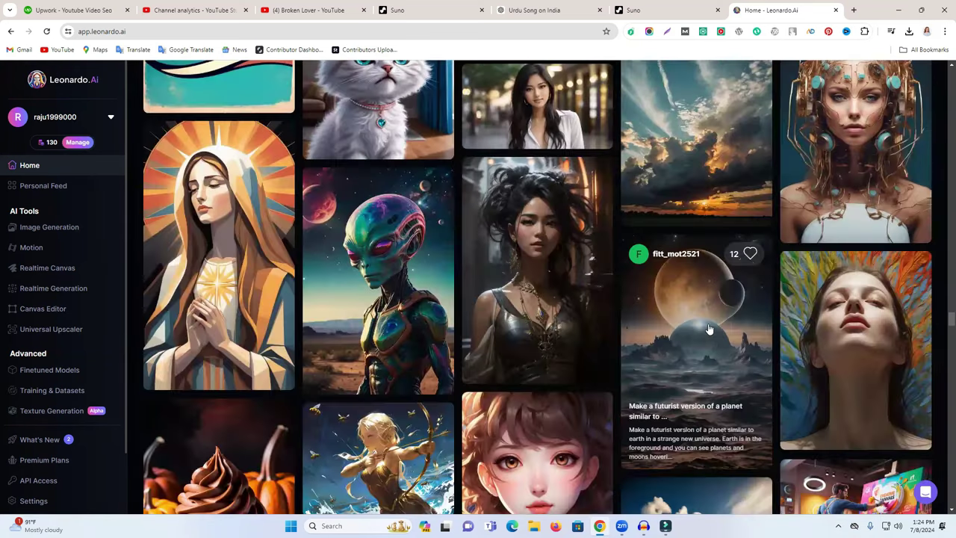
scroll(691, 327, "down", 5)
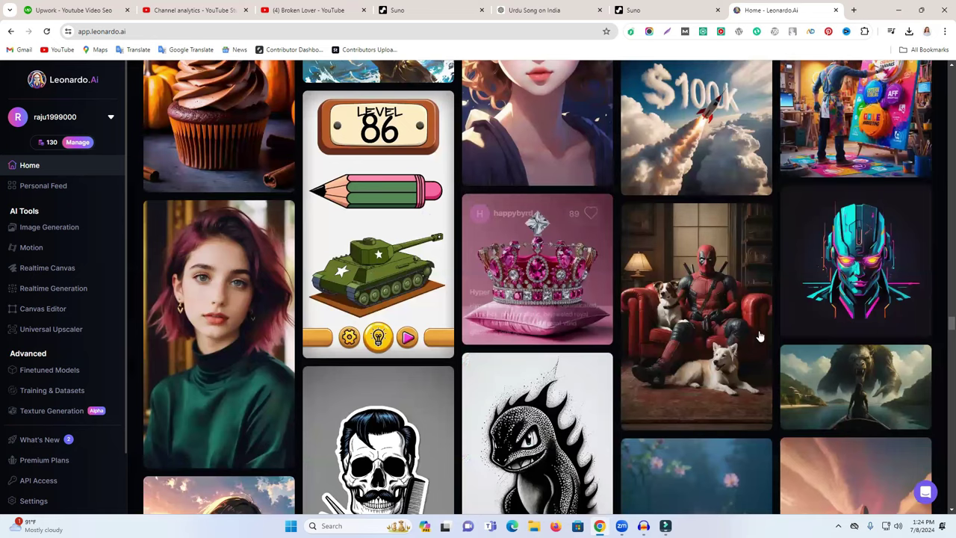
scroll(732, 351, "down", 4)
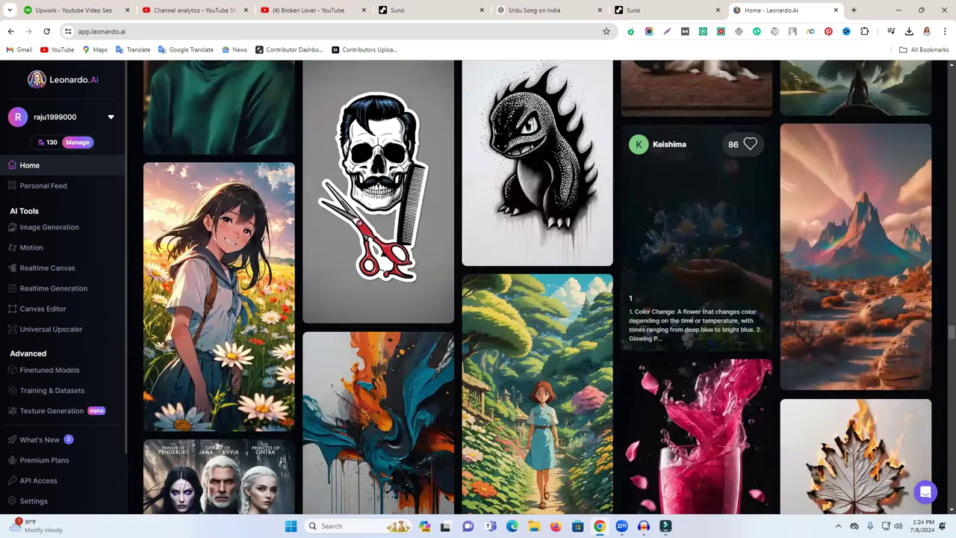
- Switch to Filmora, close the highlight video prompt and the ai music.mp4 export dialog, and exit the program
key("alt+Tab")
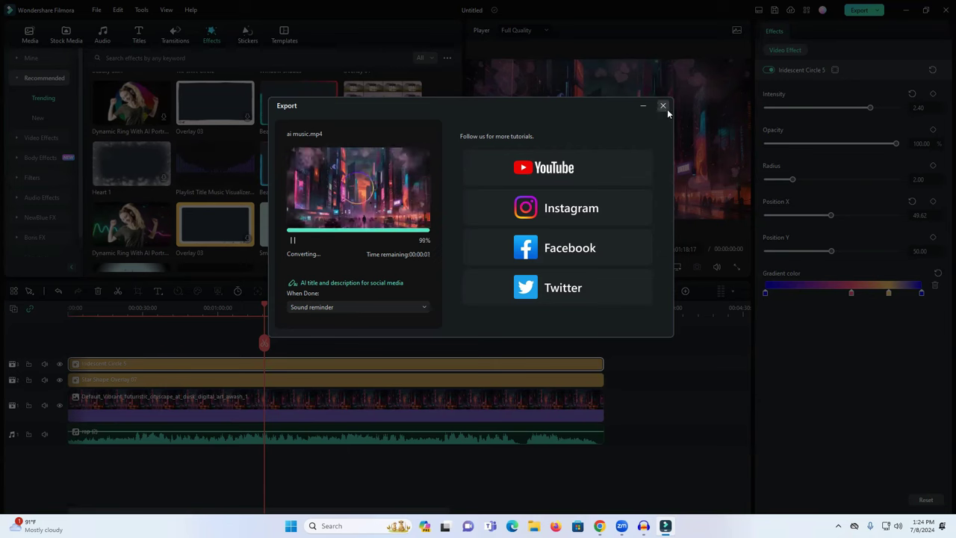
left_click(663, 106)
left_click(577, 184)
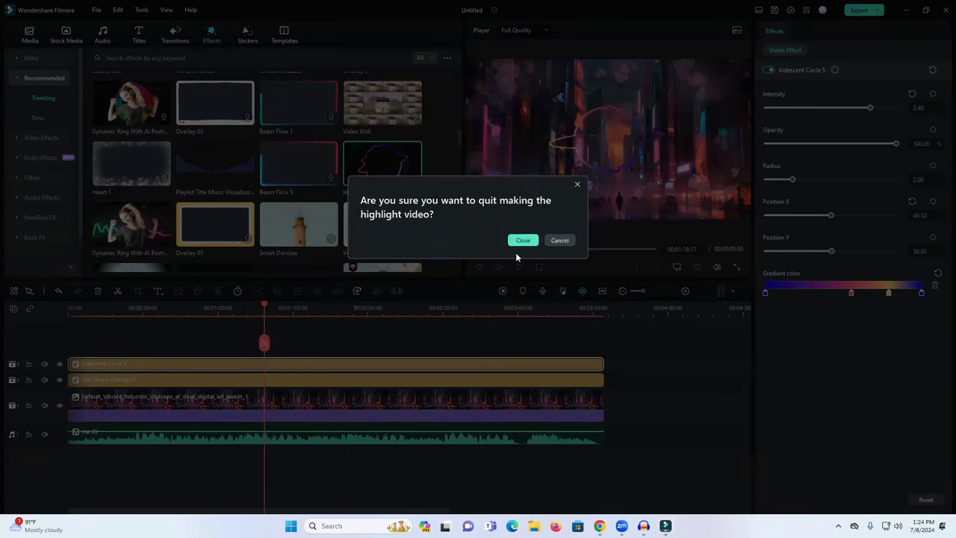
left_click(519, 242)
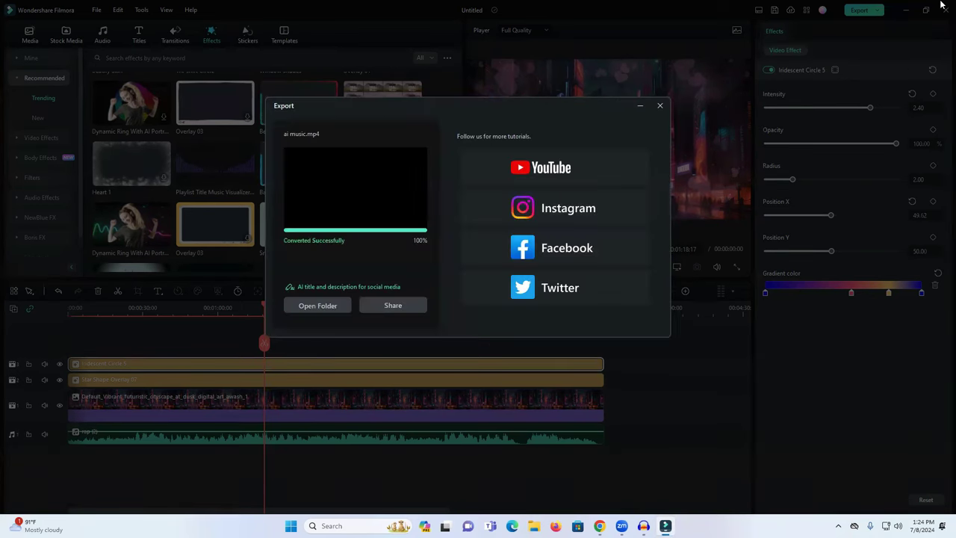
left_click(660, 106)
left_click(943, 10)
left_click(560, 262)
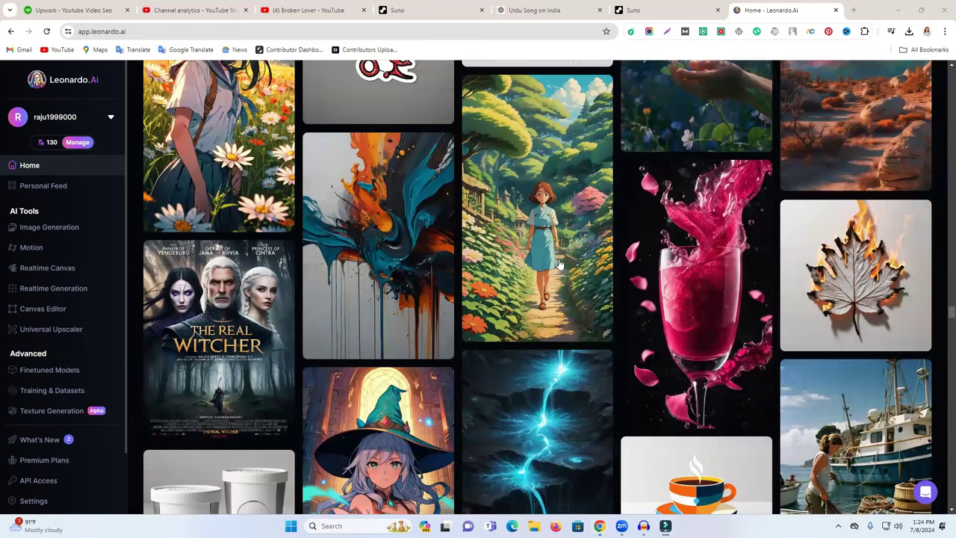
- Upload ai music.mp4 to the Broken Lover channel in Chrome and select its default title text
left_click(336, 9)
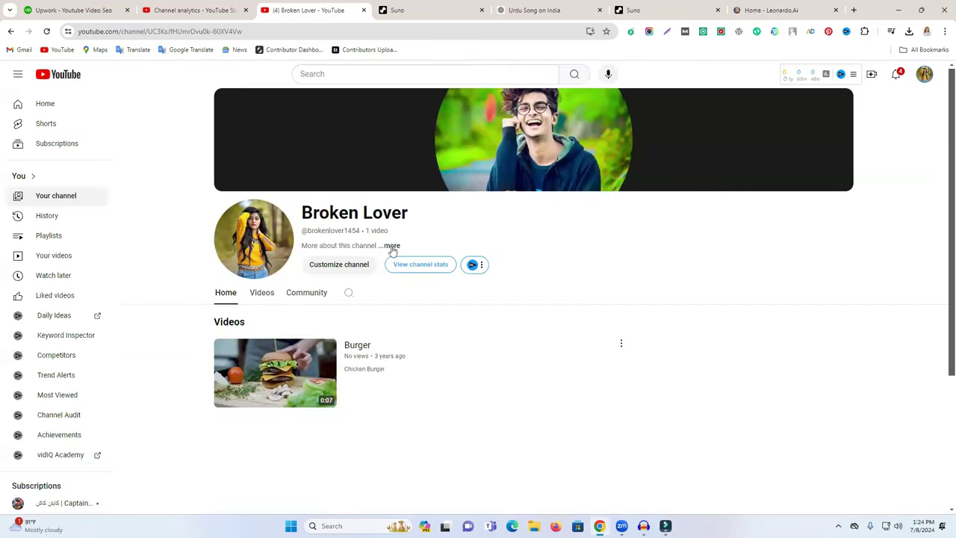
left_click(870, 75)
left_click(900, 103)
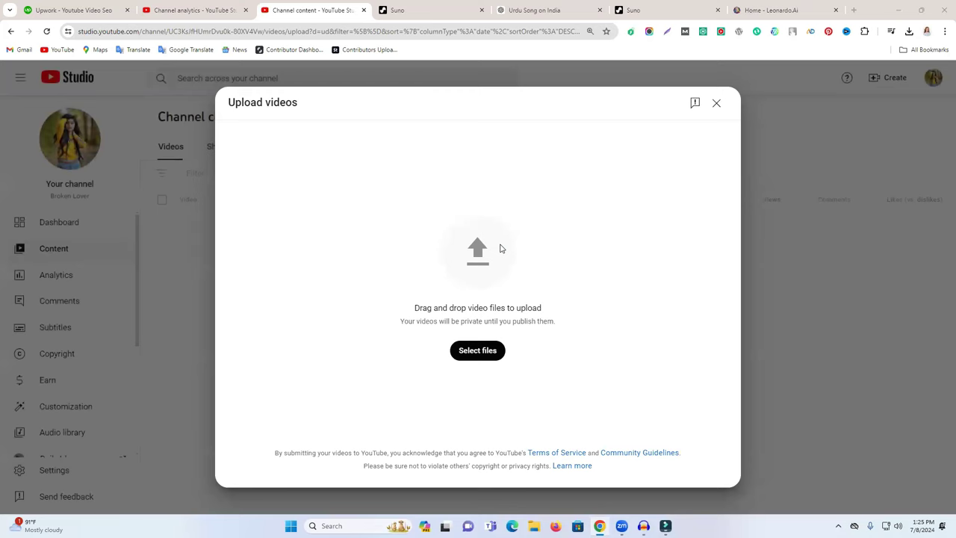
left_click(501, 247)
left_click(154, 161)
left_click(393, 250)
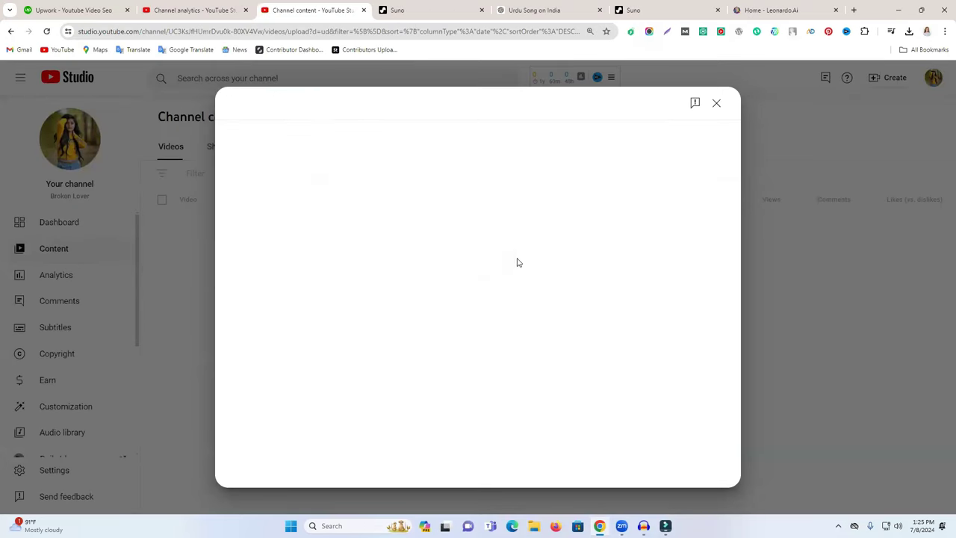
triple_click(326, 217)
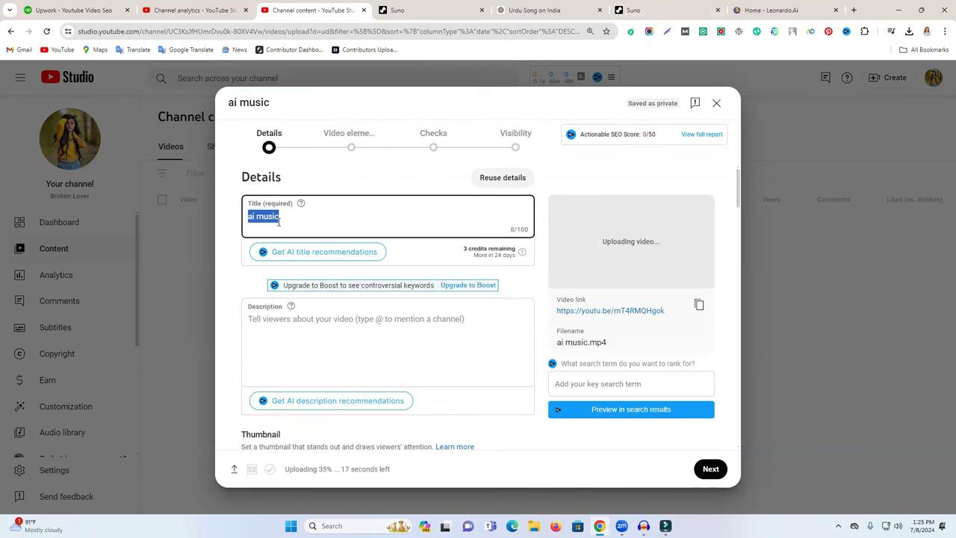
- Open the main channel's YouTube Studio dashboard and load youtube.com in a new browser tab
left_click(191, 10)
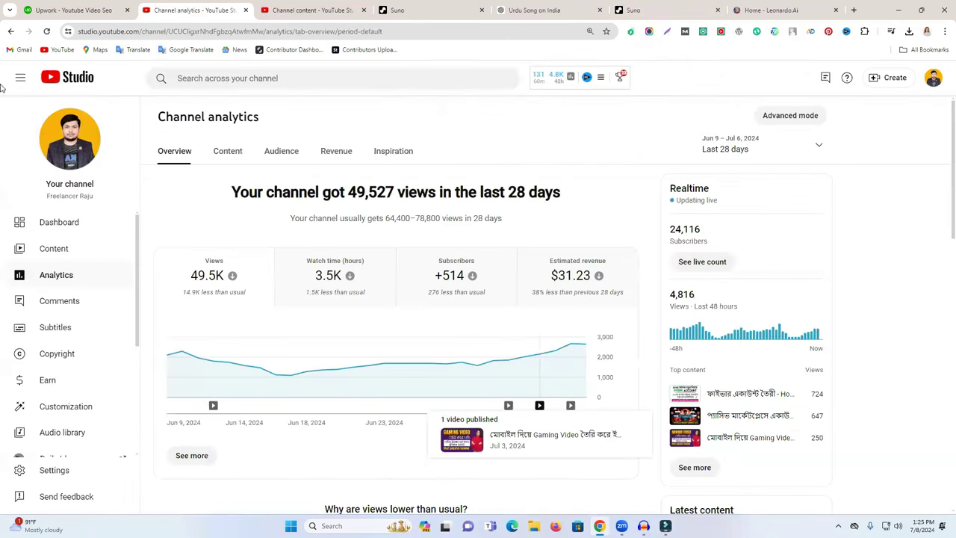
left_click(60, 75)
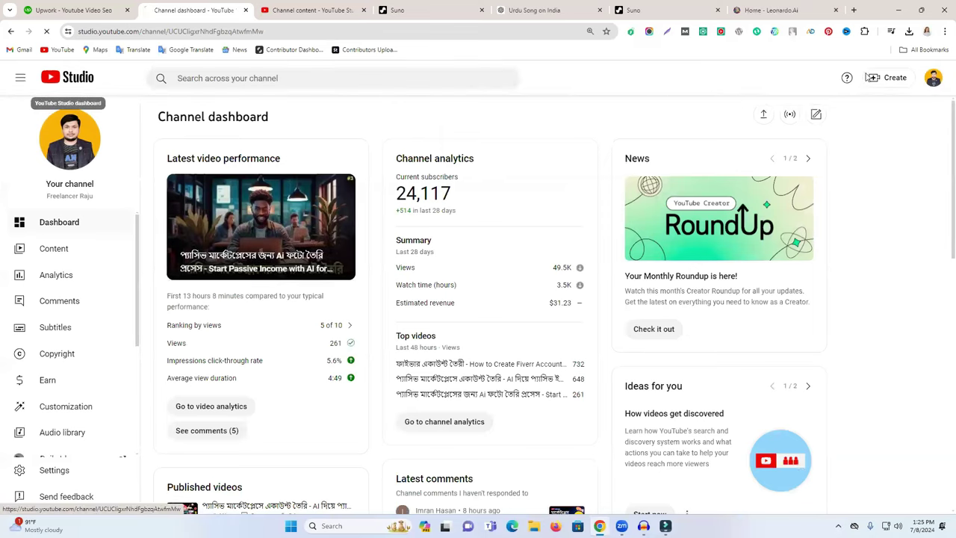
left_click(854, 9)
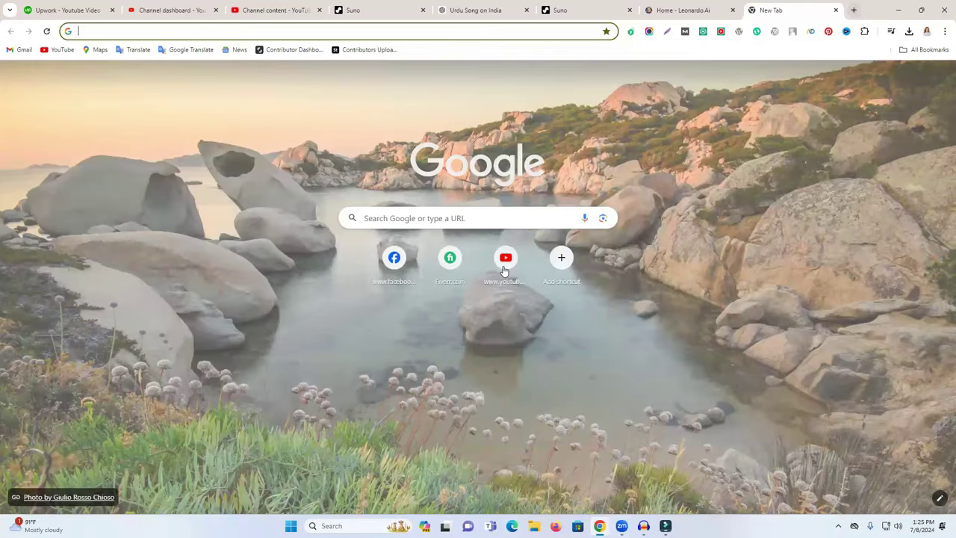
type("youtube.com")
key("Return")
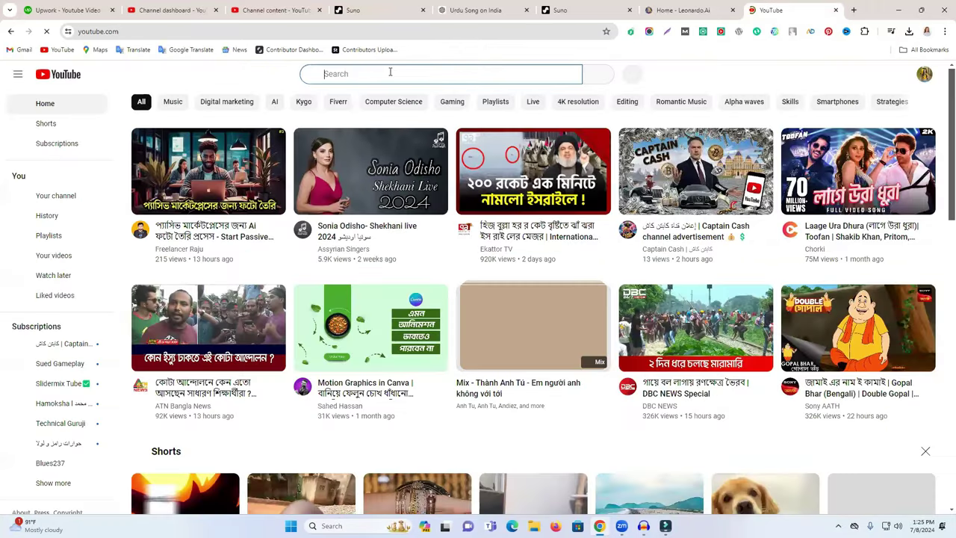
- Search YouTube for "music", browse the resulting videos, and revisit the Leonardo.Ai community images
type("music")
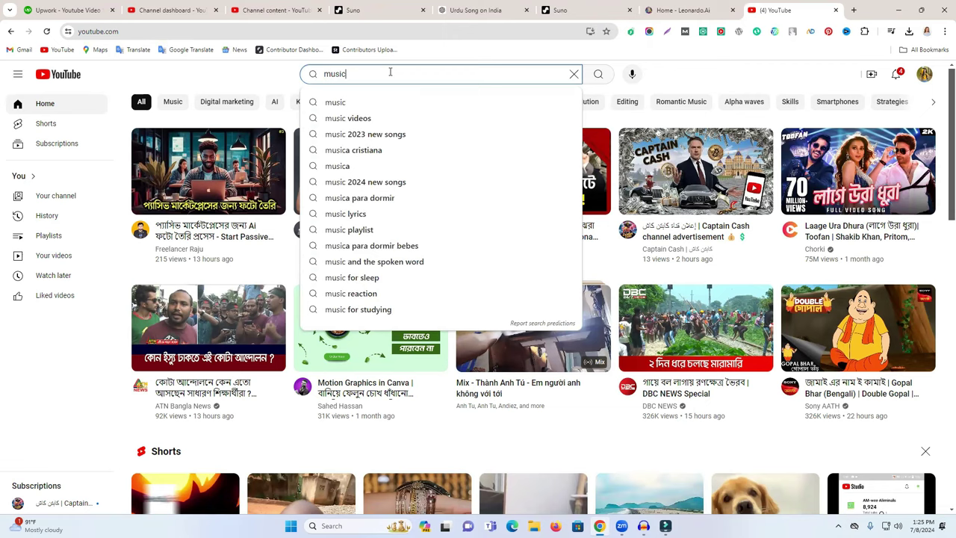
key("Return")
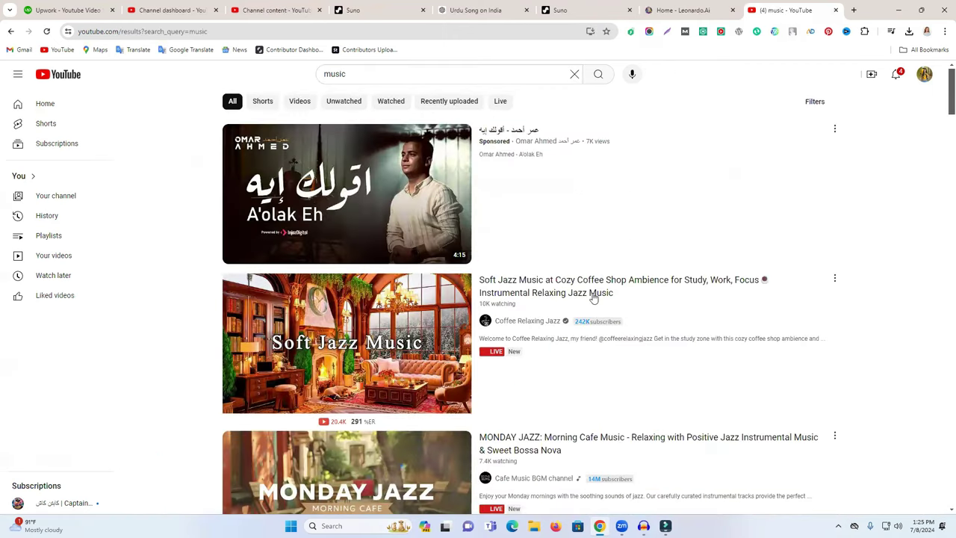
scroll(491, 291, "down", 2)
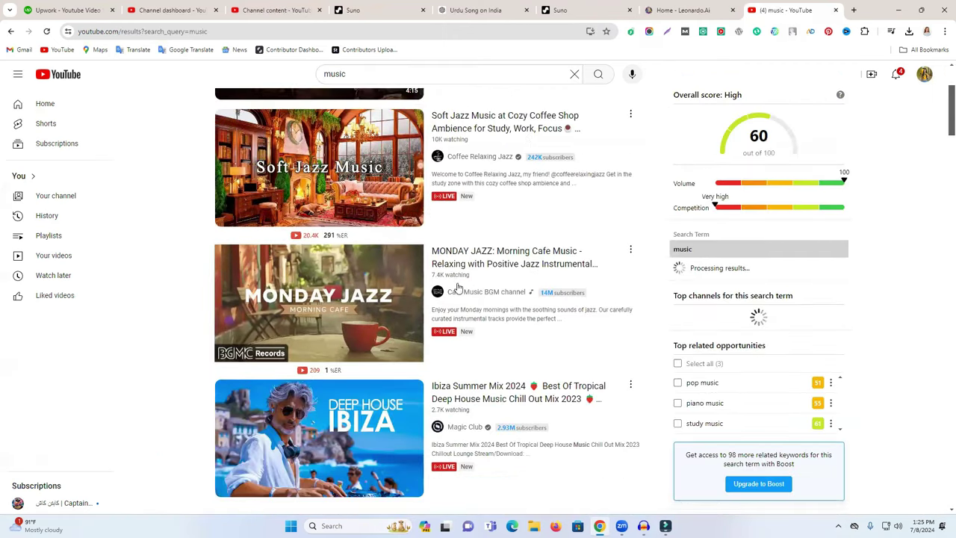
scroll(470, 291, "down", 9)
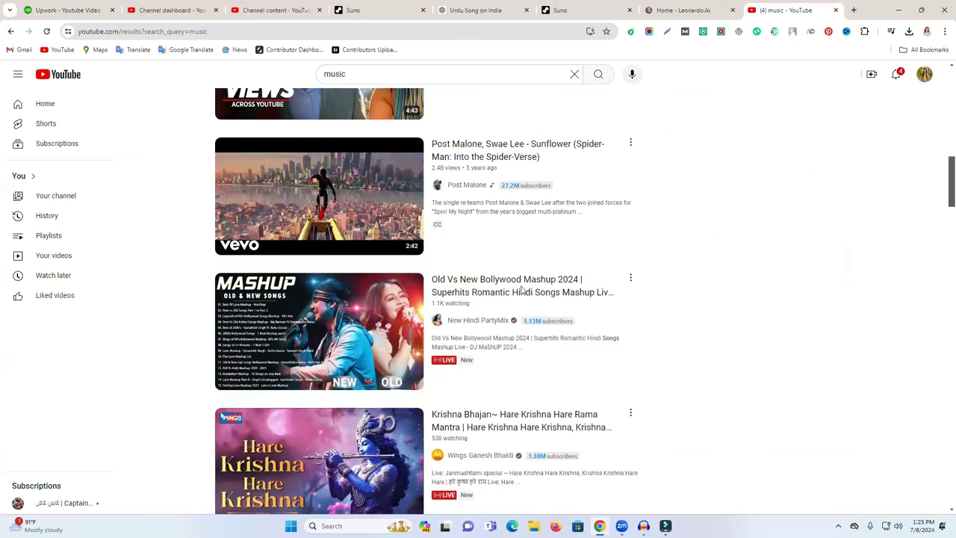
scroll(498, 280, "down", 9)
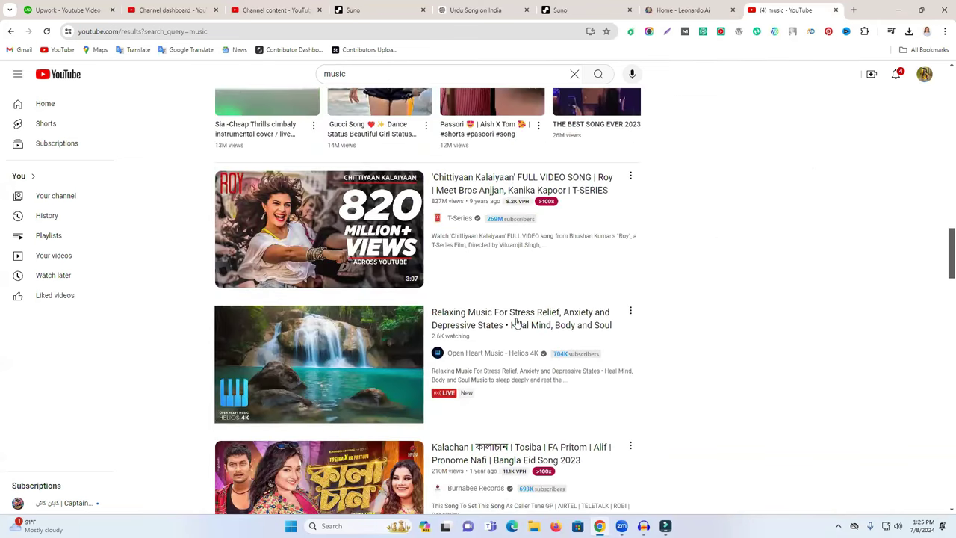
left_click(695, 9)
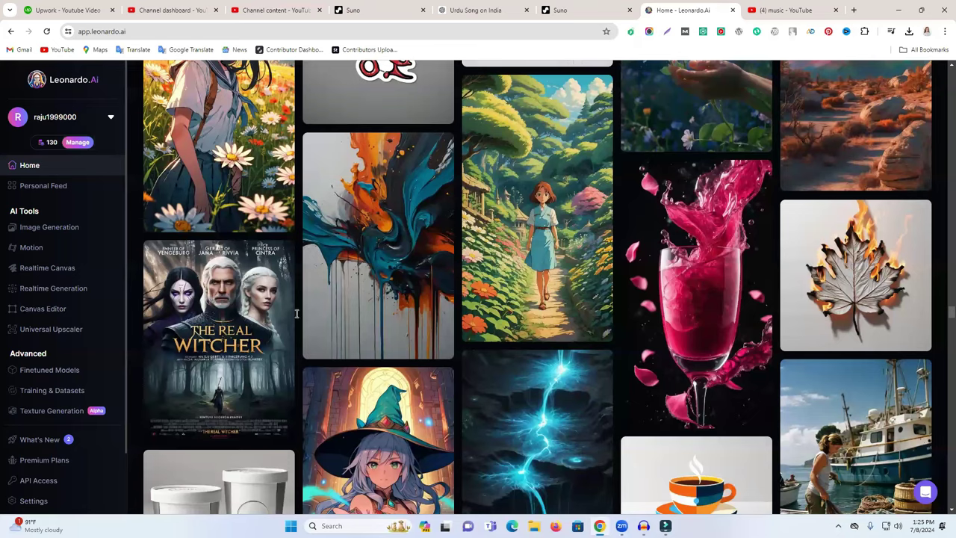
- Return to the ai music upload in YouTube Studio, try to add a custom thumbnail, and dismiss the phone verification dialog
key("ctrl+3")
scroll(295, 314, "down", 3)
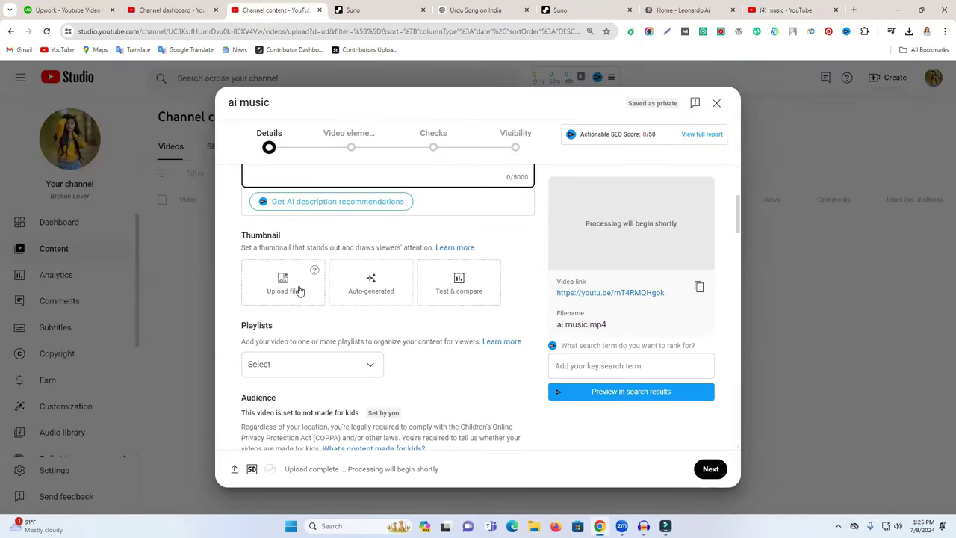
left_click(275, 290)
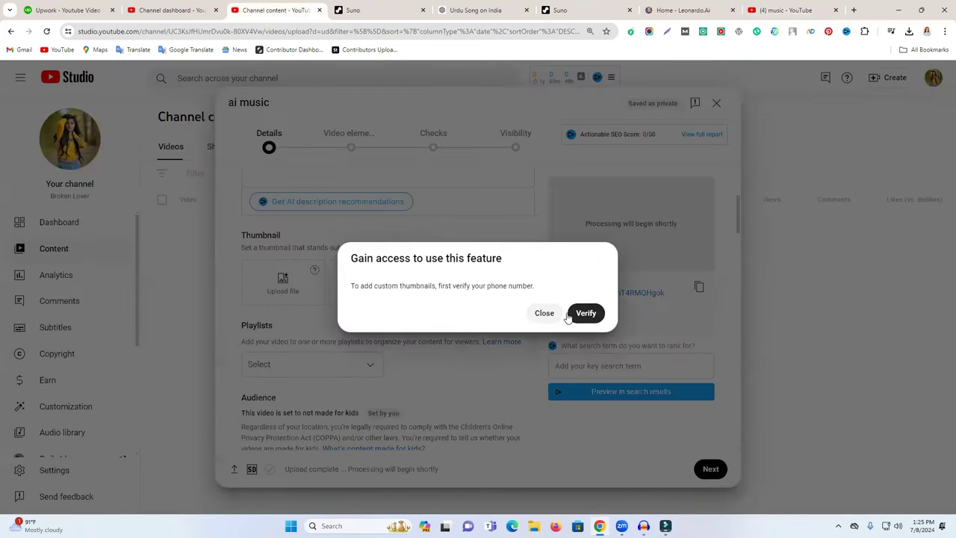
left_click(587, 317)
scroll(289, 228, "down", 2)
scroll(288, 224, "up", 1)
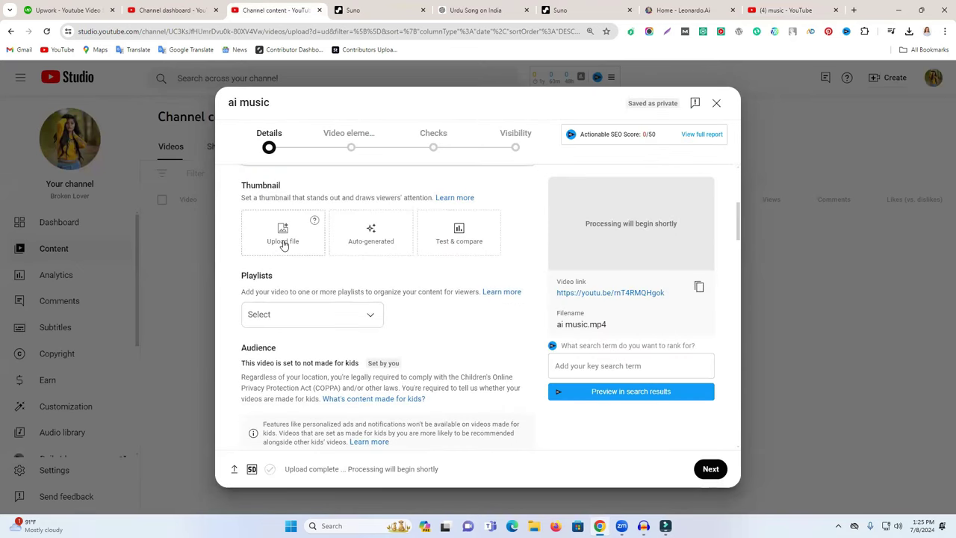
left_click(479, 250)
left_click(558, 314)
- Add the suggested tag "music" to the ai music video's tags
scroll(372, 345, "down", 10)
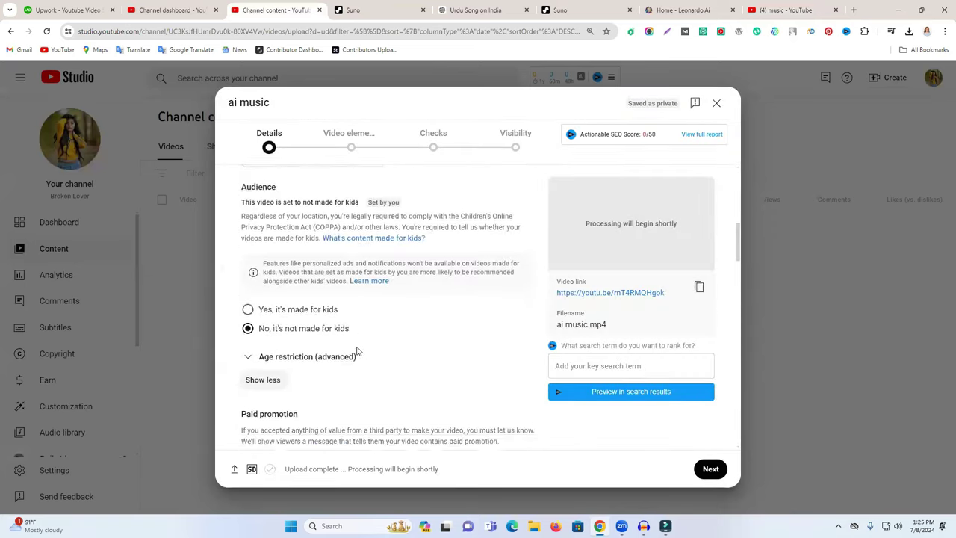
scroll(291, 373, "down", 2)
left_click(302, 337)
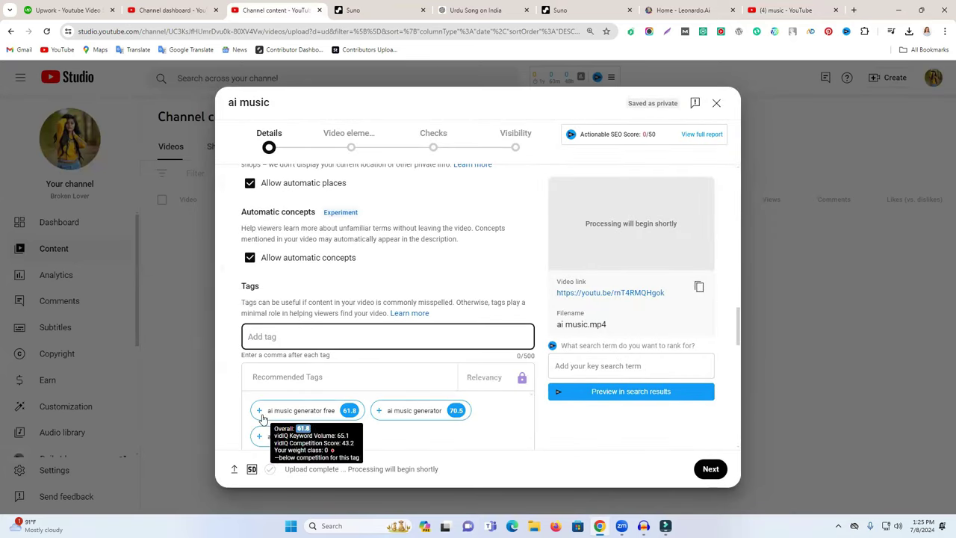
type("mu")
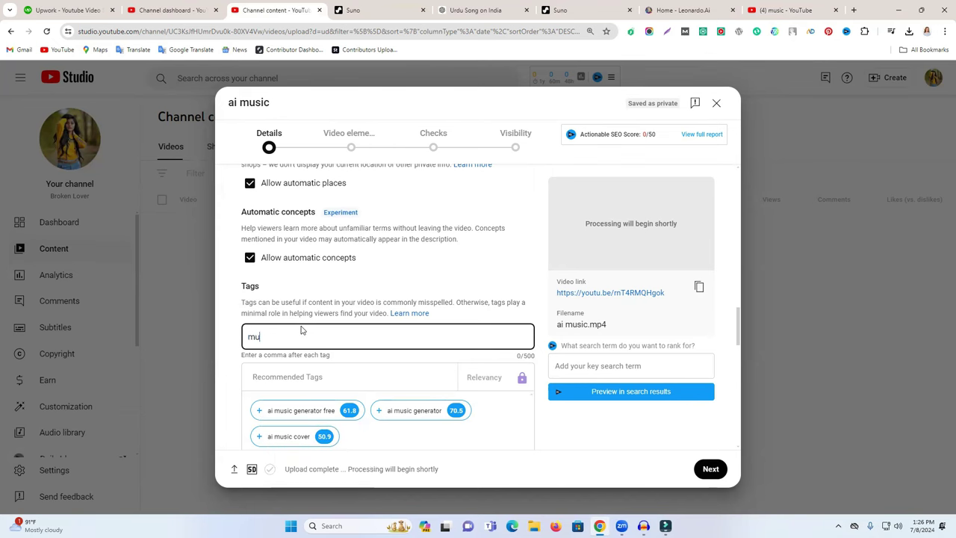
type("sic song")
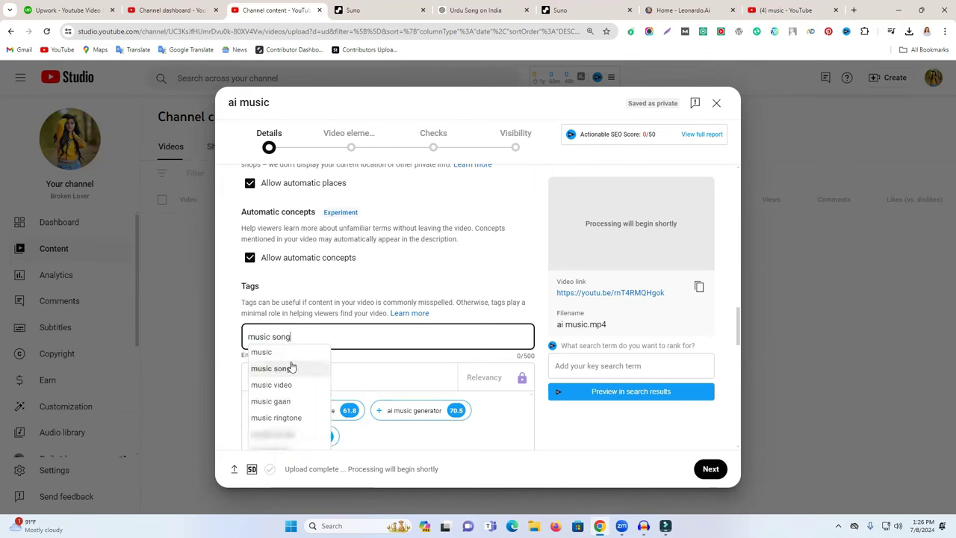
left_click(310, 352)
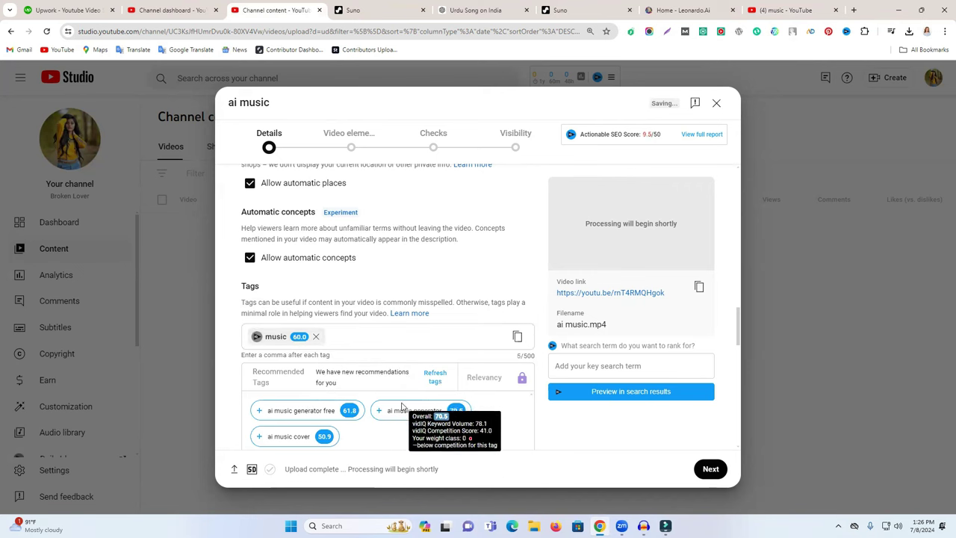
- Search Google for "youtube tag generator" in a new browser tab and open the Rapidtags generator
left_click(854, 10)
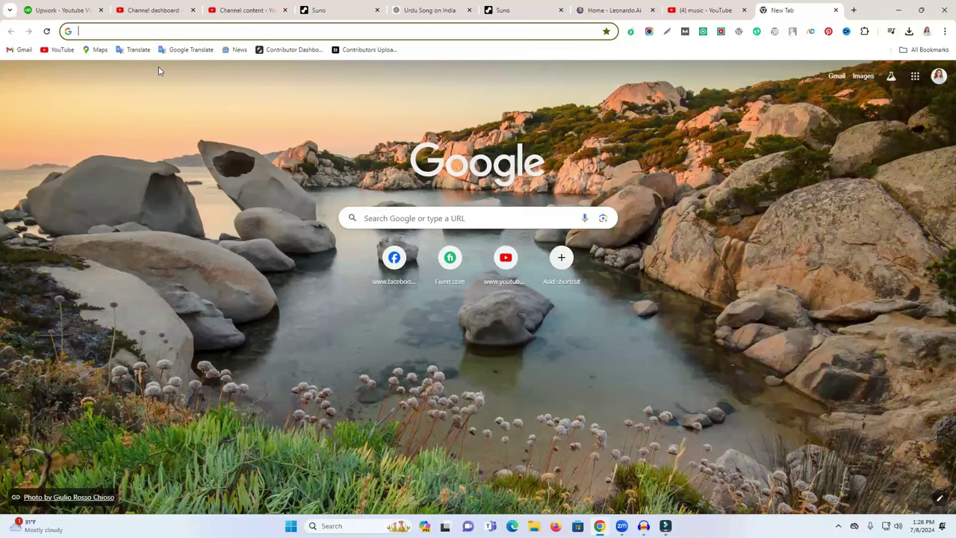
type("youtube tag generator")
key("Return")
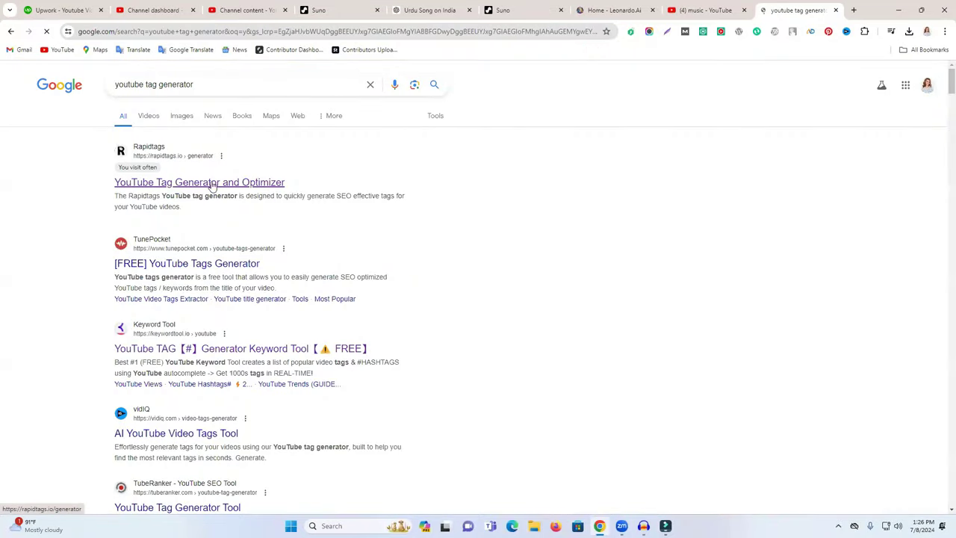
left_click(212, 186)
scroll(421, 210, "down", 3)
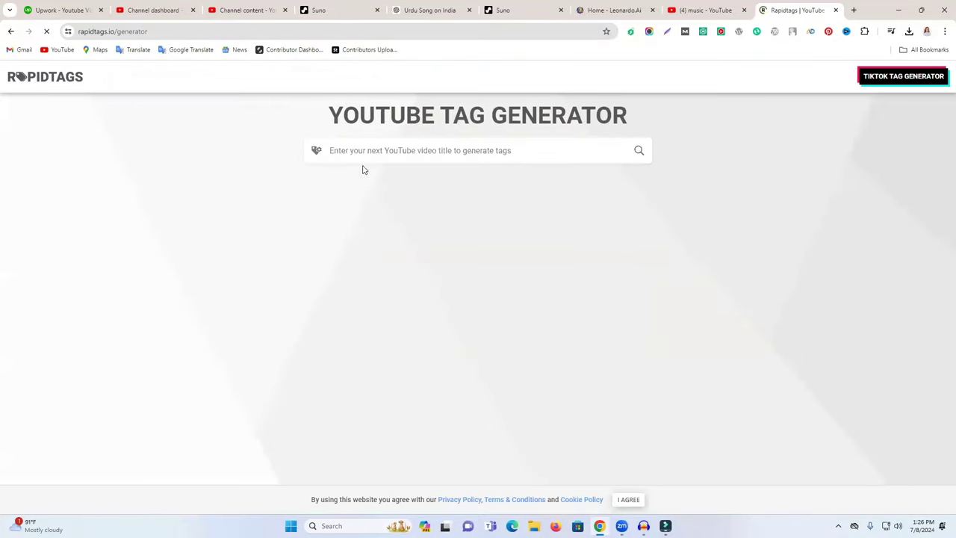
- Generate YouTube tags for "music" in Rapidtags and copy the whole tag list
left_click(364, 153)
type("m")
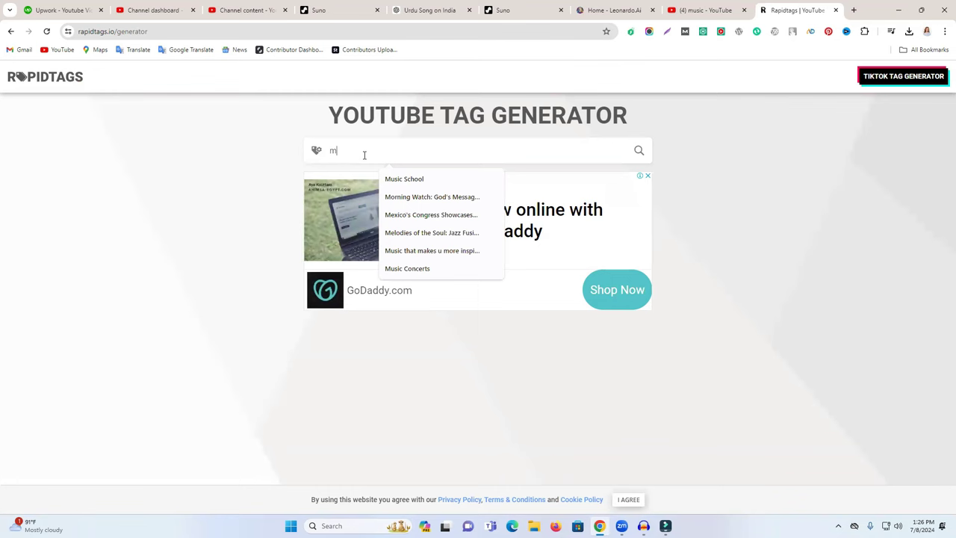
type("usic")
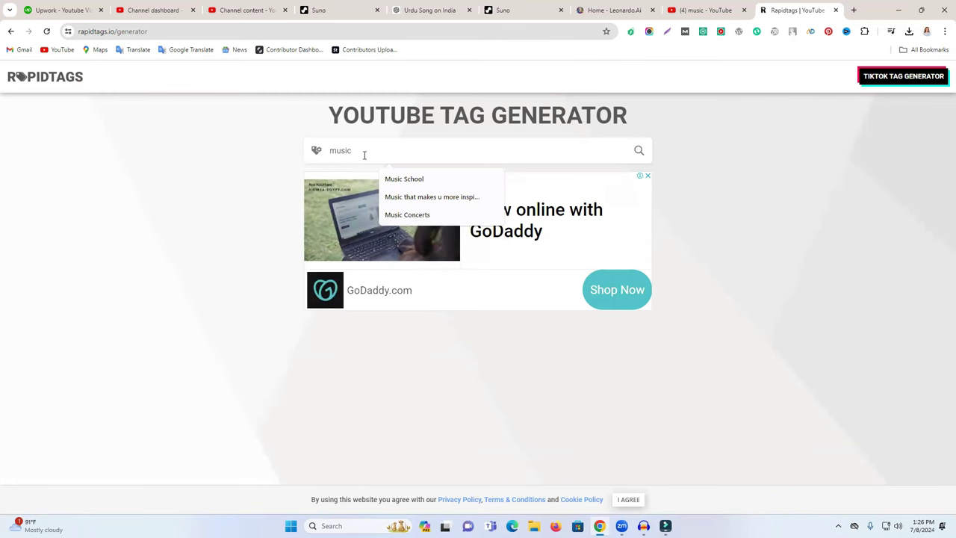
scroll(504, 338, "down", 2)
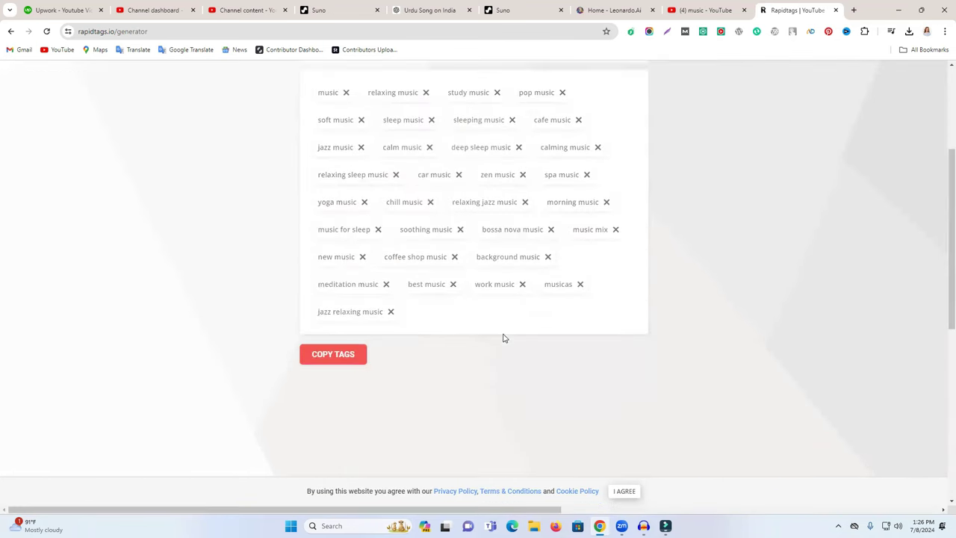
left_click(331, 354)
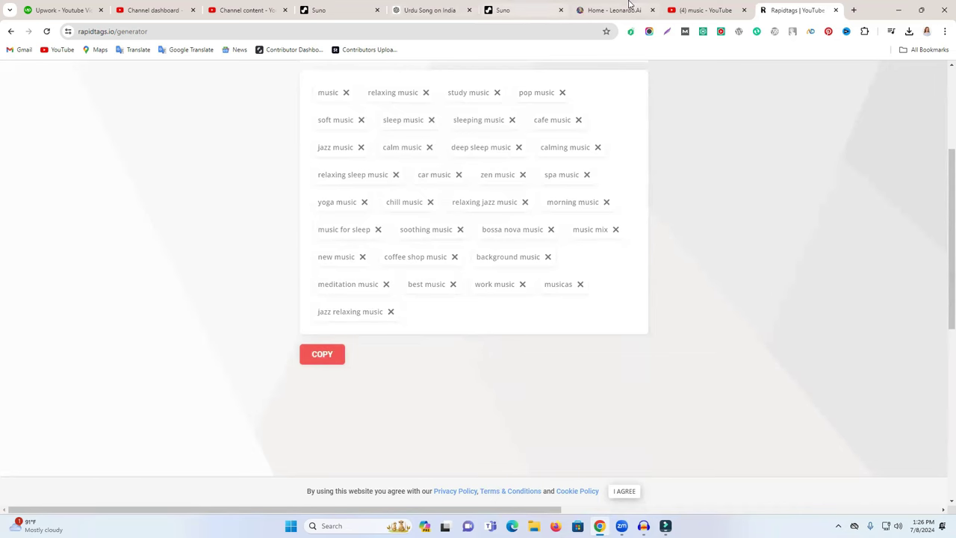
- Paste the copied Rapidtags list into the ai music video's tags in YouTube Studio
left_click(705, 10)
left_click(224, 9)
scroll(370, 220, "down", 2)
left_click(369, 219)
key("ctrl+v")
scroll(356, 367, "down", 2)
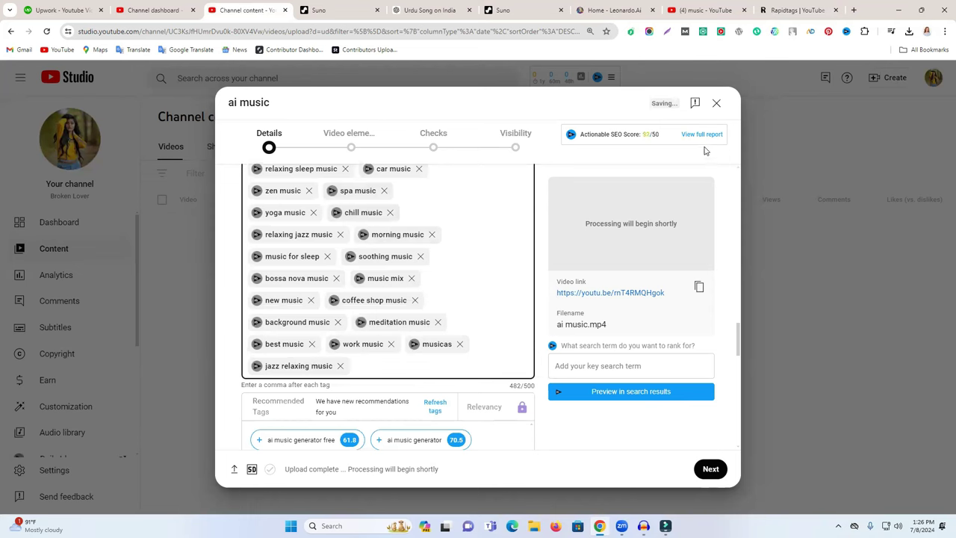
- Review the ai music video's SEO score, title and remaining detail settings down to category and comments
scroll(429, 261, "up", 3)
scroll(429, 260, "down", 6)
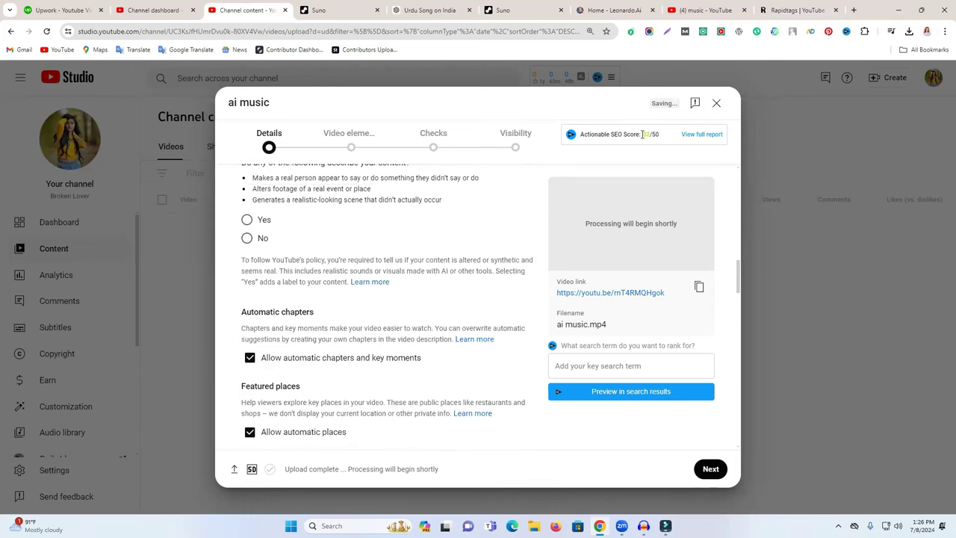
left_click_drag(642, 134, 499, 133)
scroll(414, 247, "up", 8)
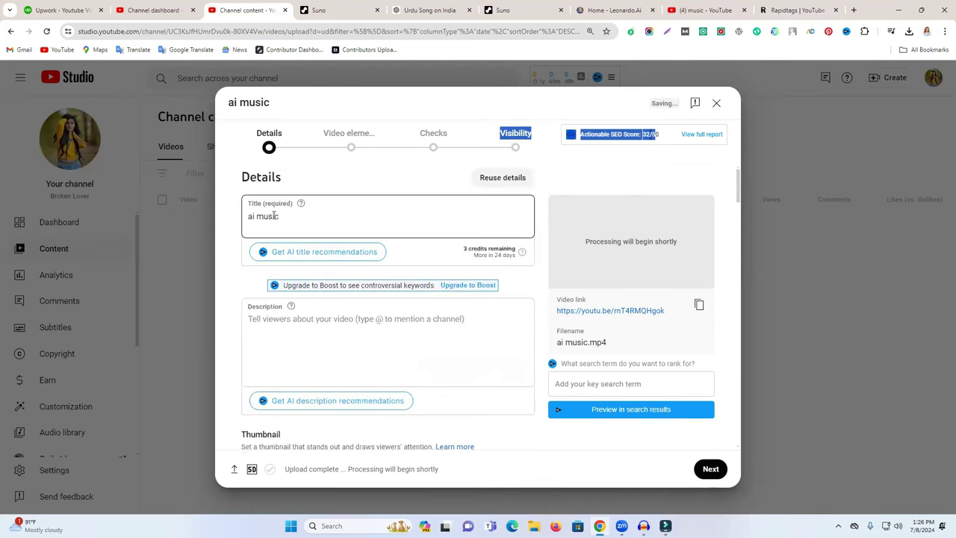
scroll(562, 333, "down", 15)
scroll(518, 325, "down", 10)
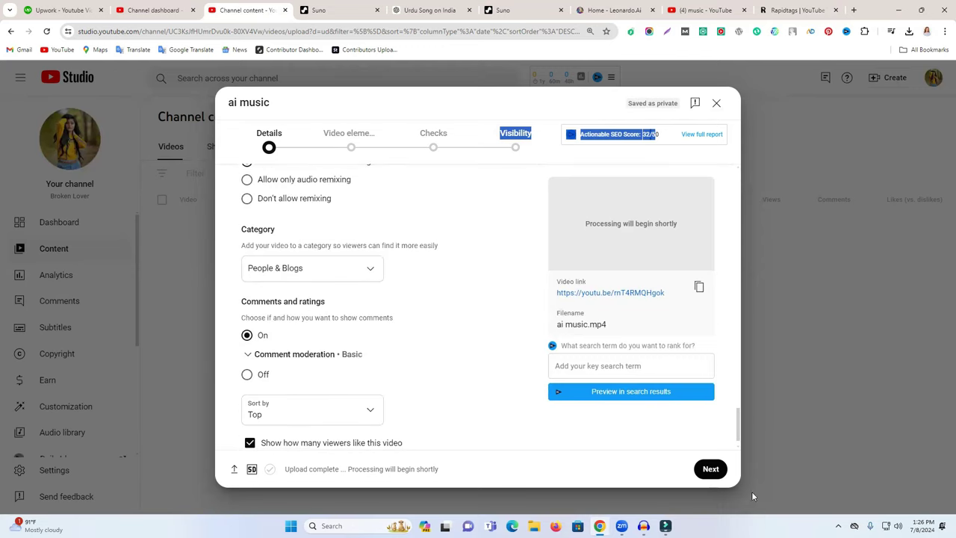
- Advance the ai music upload to the Visibility page and close the upload dialog without choosing a visibility
left_click(711, 469)
left_click(711, 468)
left_click(711, 469)
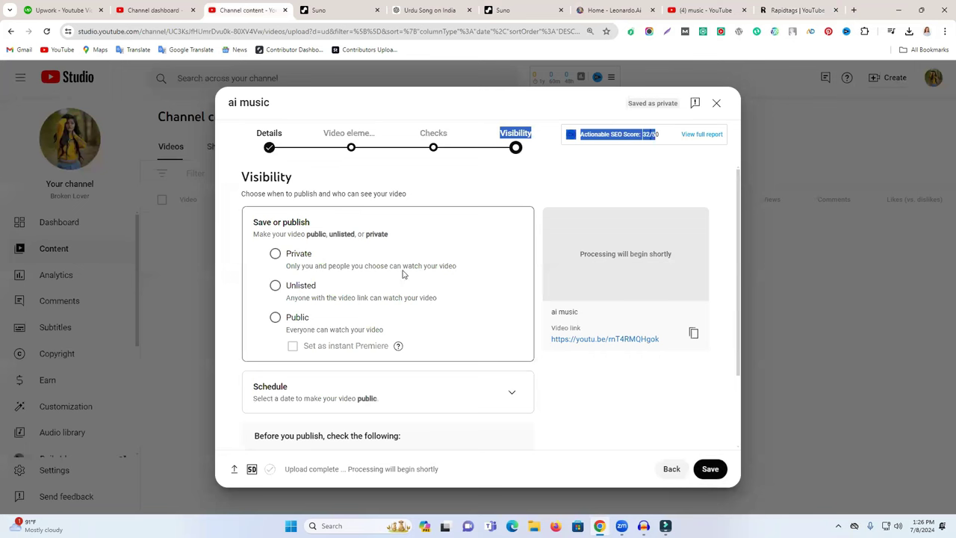
left_click(716, 102)
- Open the notifications list on the YouTube music search page
left_click(705, 10)
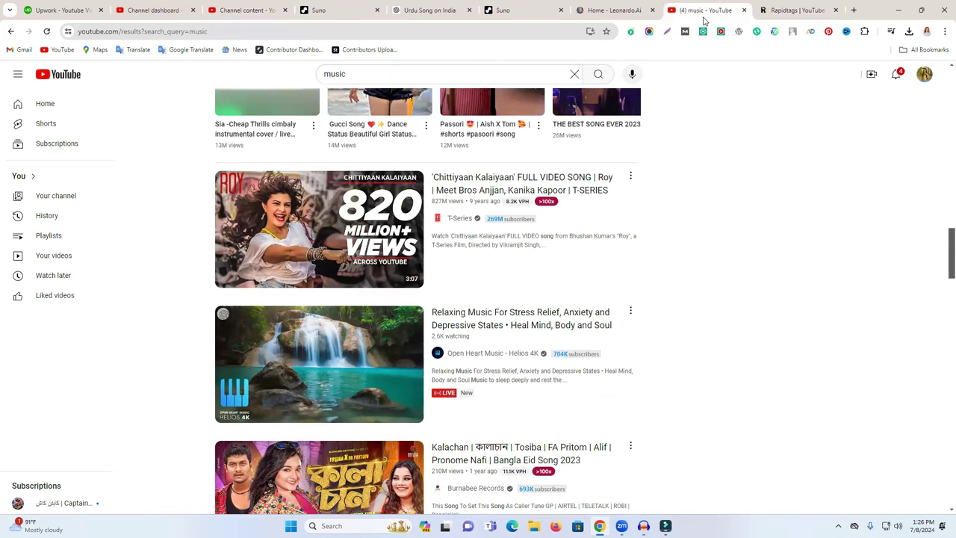
left_click(896, 75)
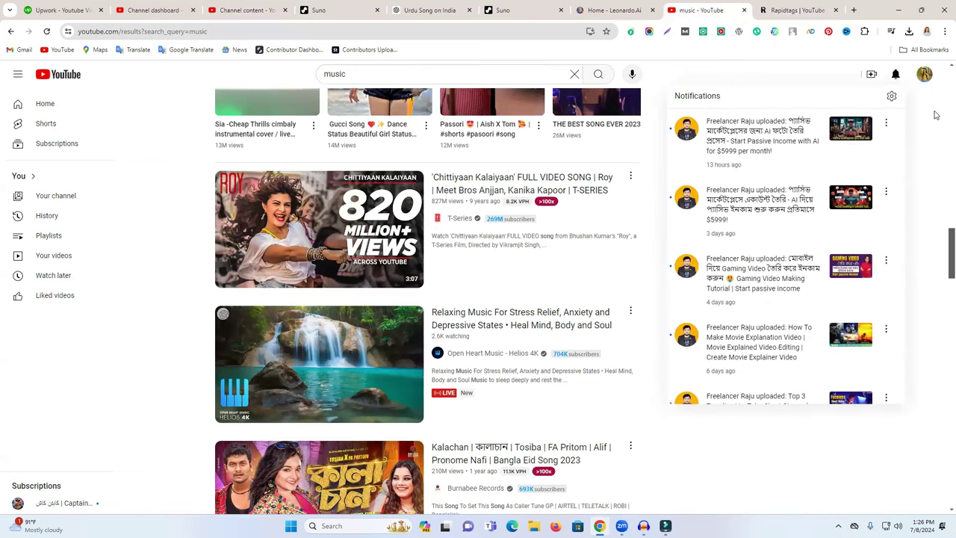